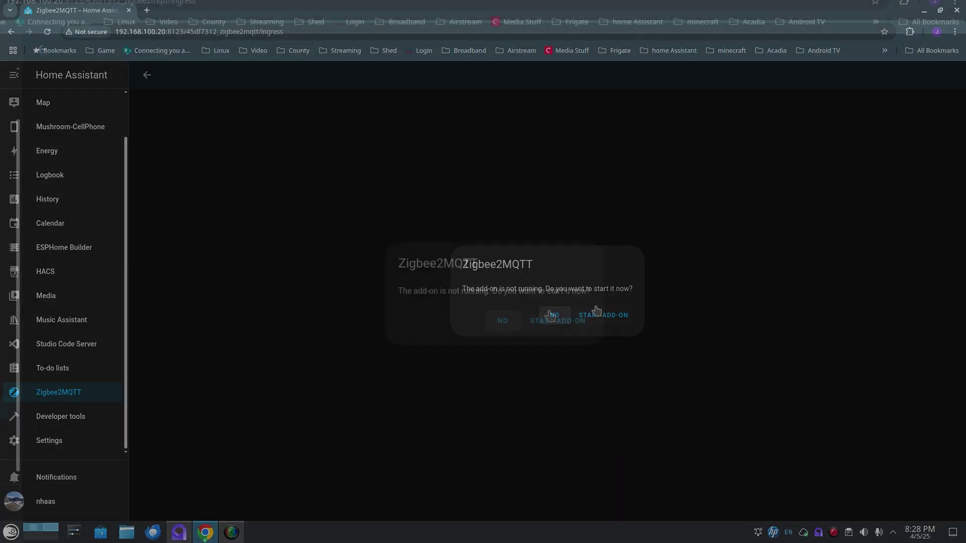
Start the stopped Zigbee2MQTT add-on from the 'add-on is not running' dialog
{"action": "left_click", "coordinate": [597, 312]}
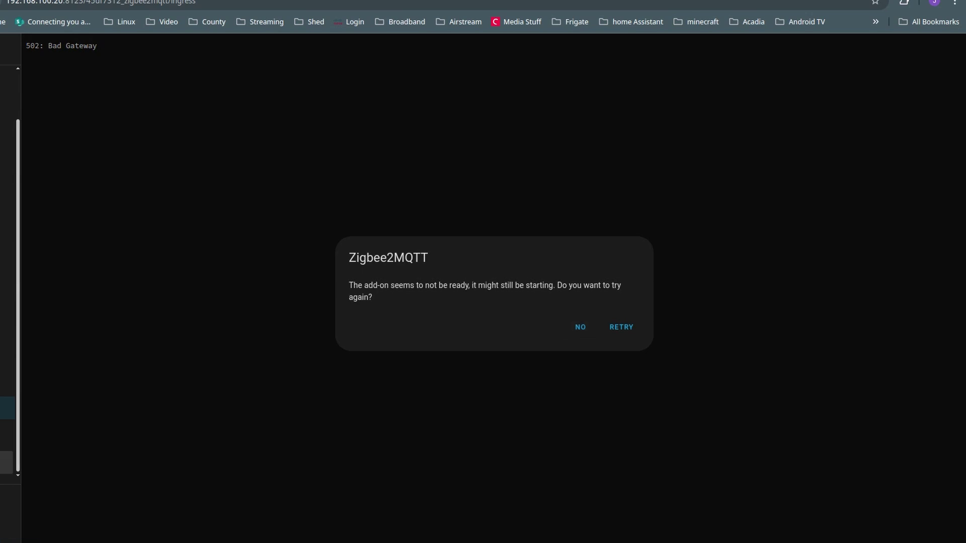
Look through the Devices & services integrations list in Settings
{"action": "left_click", "coordinate": [7, 462]}
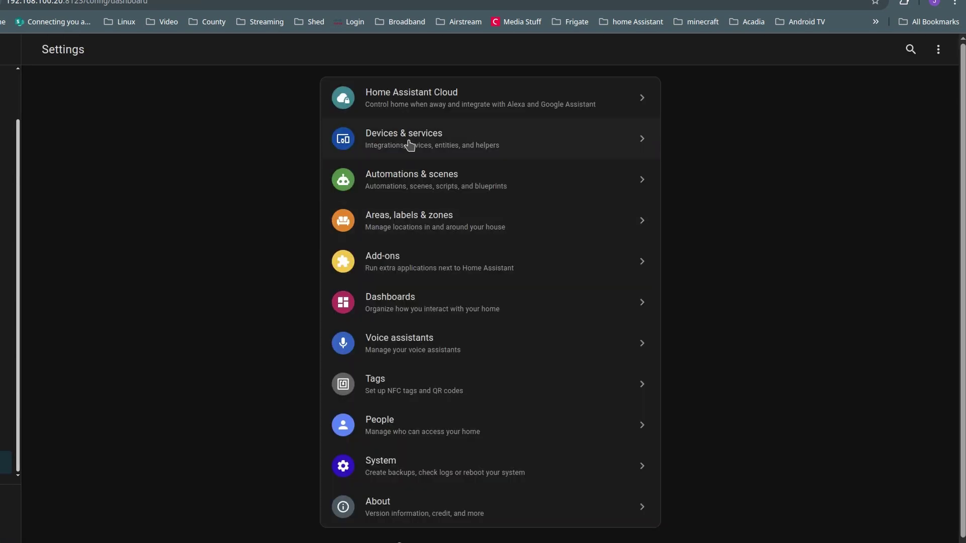
{"action": "left_click", "coordinate": [410, 141]}
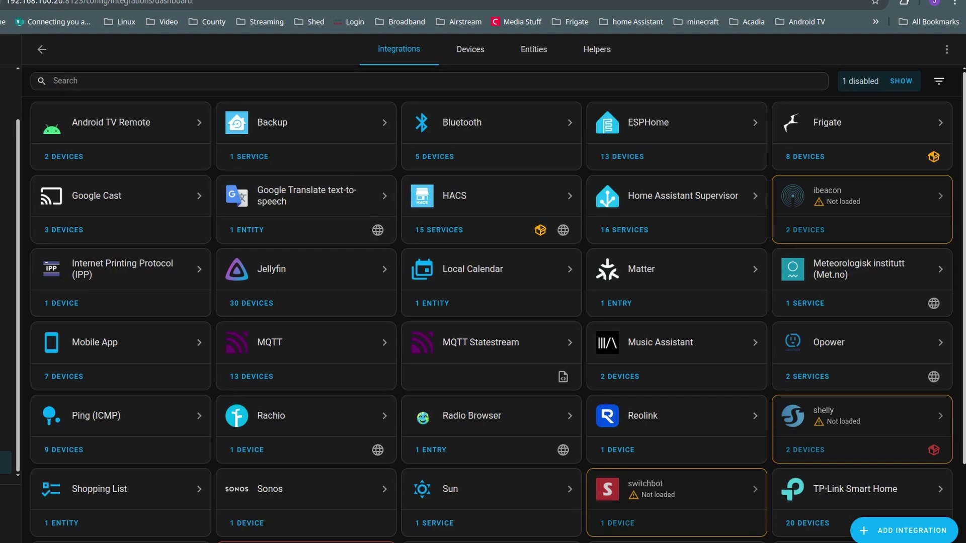
{"action": "scroll", "coordinate": [332, 345], "scroll_direction": "down", "scroll_amount": 2}
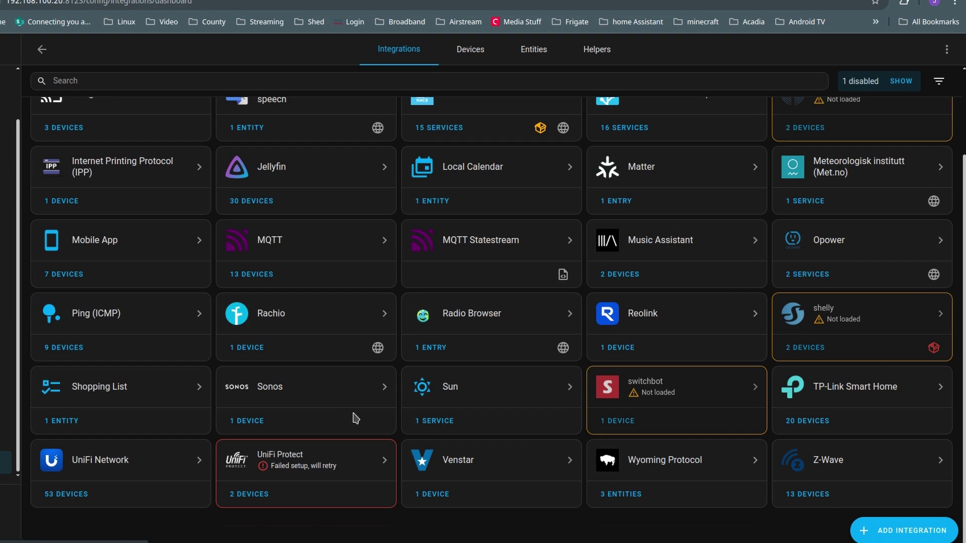
{"action": "scroll", "coordinate": [347, 416], "scroll_direction": "up", "scroll_amount": 2}
{"action": "scroll", "coordinate": [327, 420], "scroll_direction": "down", "scroll_amount": 2}
{"action": "key", "text": "alt+Left"}
Open the Zigbee2MQTT add-on, check its log, and decline starting it
{"action": "left_click", "coordinate": [433, 253]}
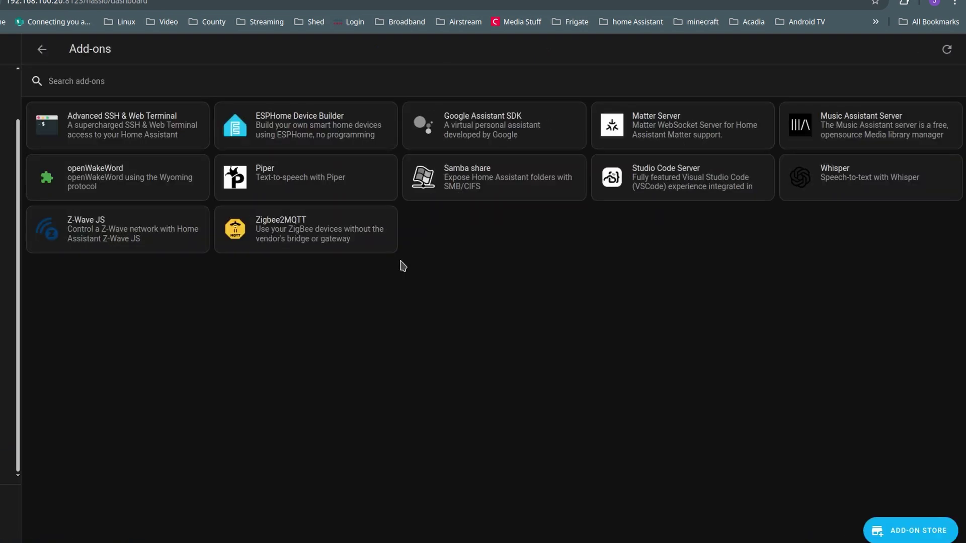
{"action": "left_click", "coordinate": [312, 248]}
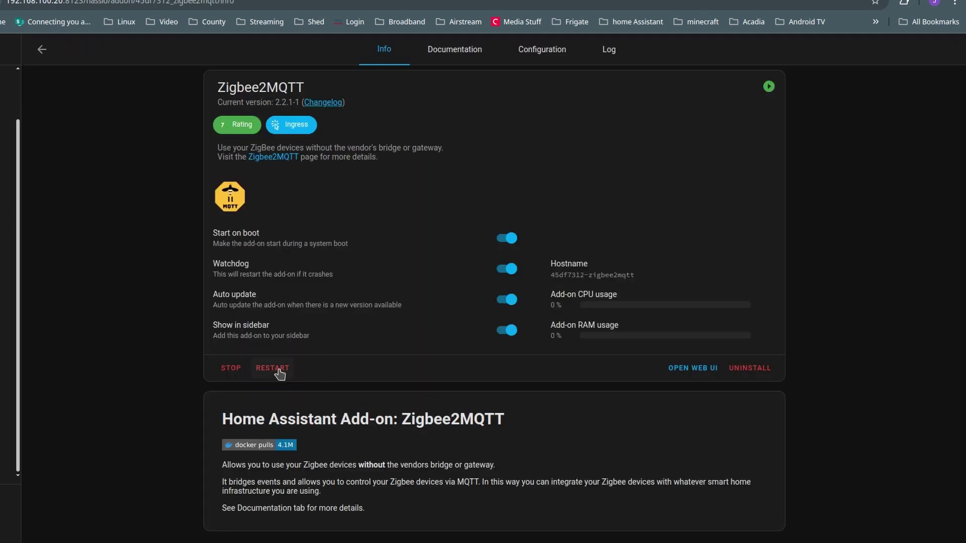
{"action": "left_click", "coordinate": [609, 49]}
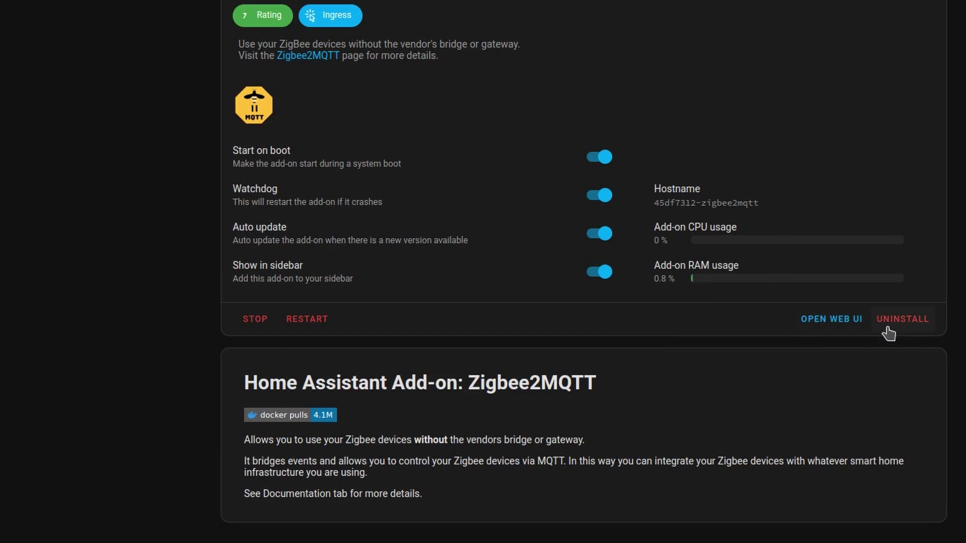
{"action": "left_click", "coordinate": [834, 322]}
{"action": "left_click", "coordinate": [584, 265]}
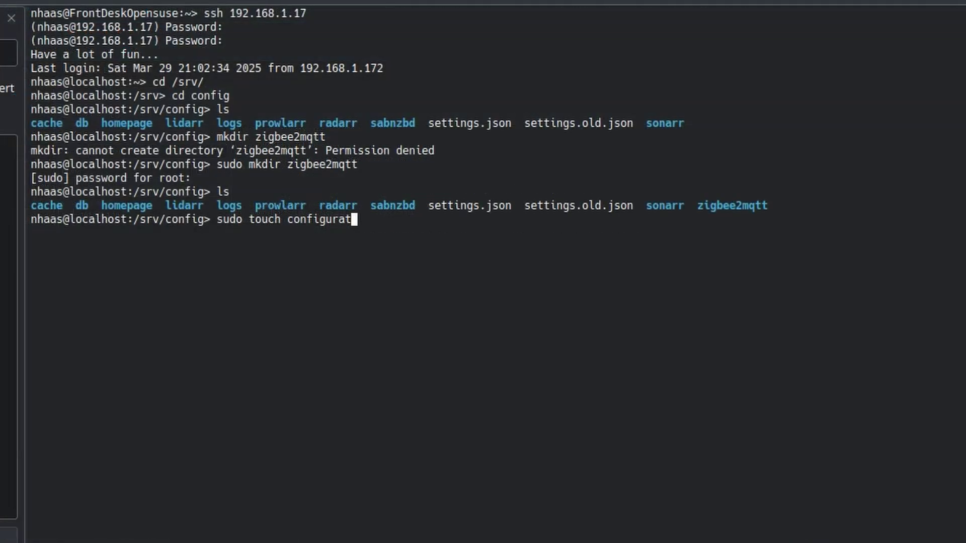
Create an empty configuration.yaml file in the config folder
{"action": "type", "text": "on.uya"}
{"action": "key", "text": "BackSpace"}
{"action": "key", "text": "BackSpace"}
{"action": "key", "text": "BackSpace"}
{"action": "type", "text": "yaml"}
{"action": "key", "text": "Return"}
Paste the Zigbee2MQTT serial, frontend and device settings into configuration.yaml in vi and save
{"action": "type", "text": "sudo vi con"}
{"action": "key", "text": "Tab"}
{"action": "key", "text": "Return"}
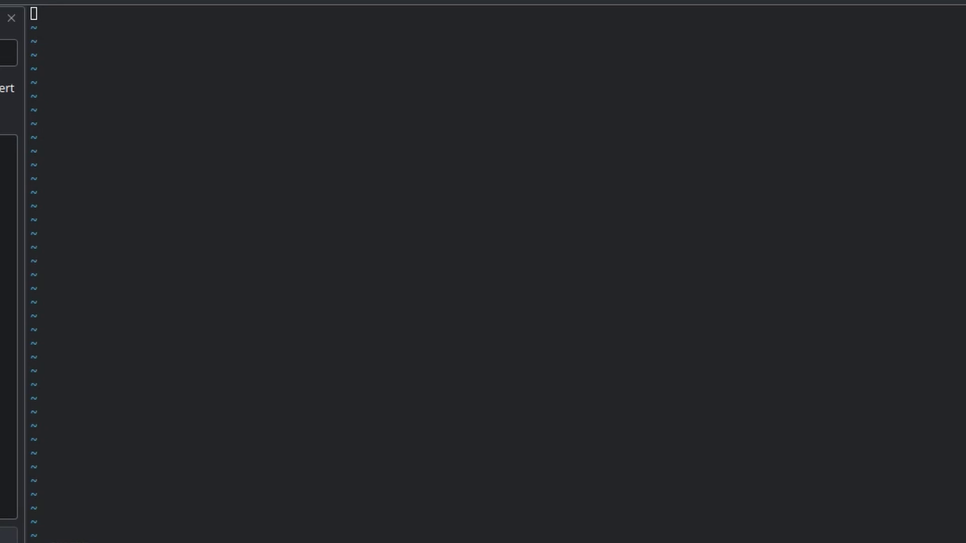
{"action": "right_click", "coordinate": [216, 63]}
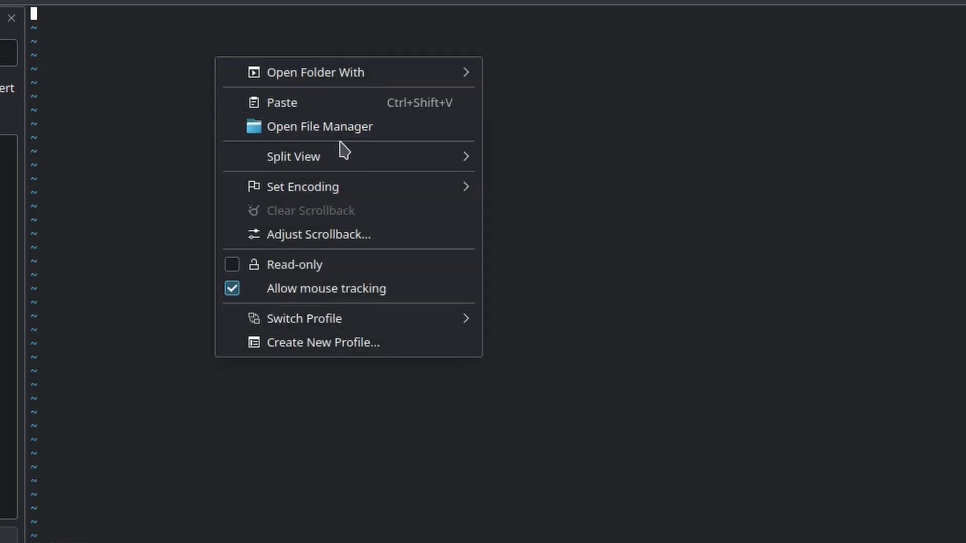
{"action": "left_click", "coordinate": [332, 101]}
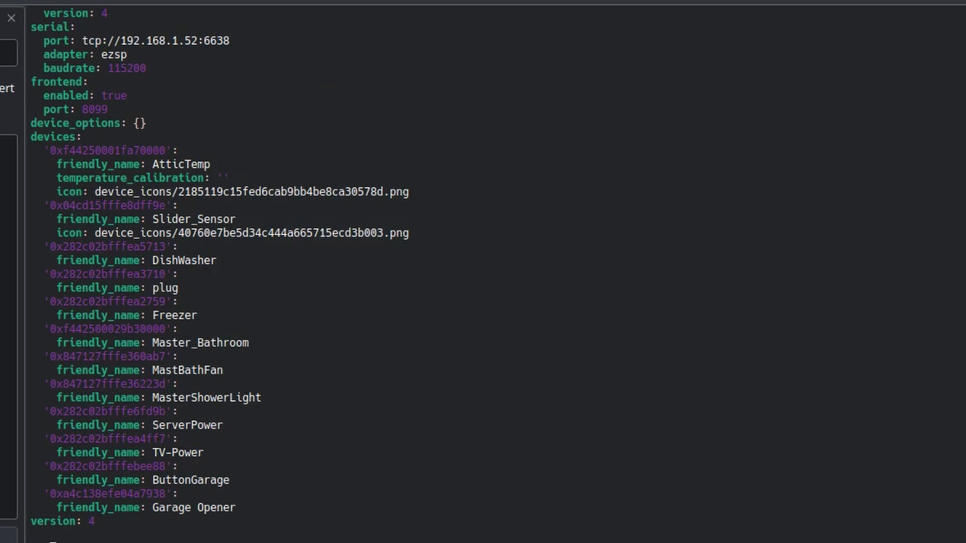
{"action": "type", "text": ":wq"}
{"action": "key", "text": "Return"}
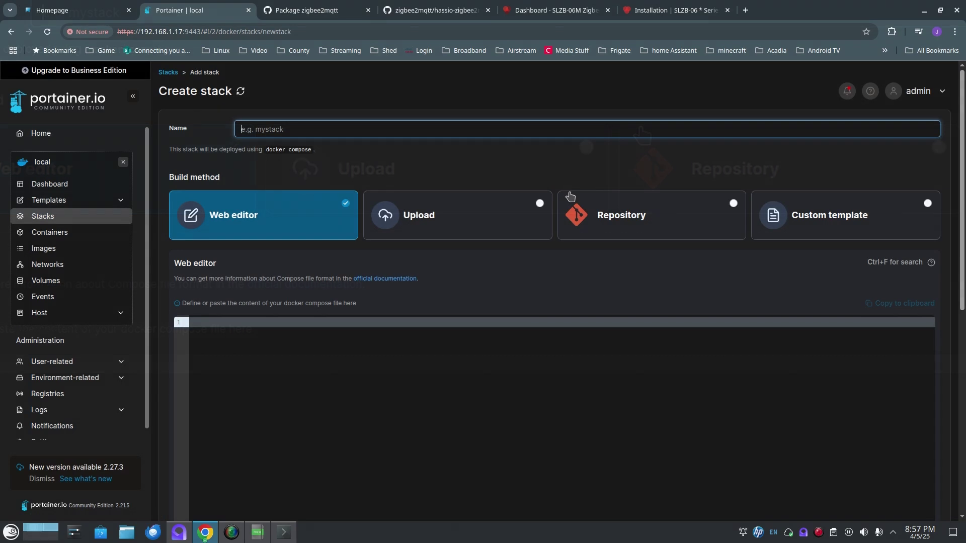
Name the new Portainer stack zigbee2mqtt
{"action": "type", "text": "zigbee2"}
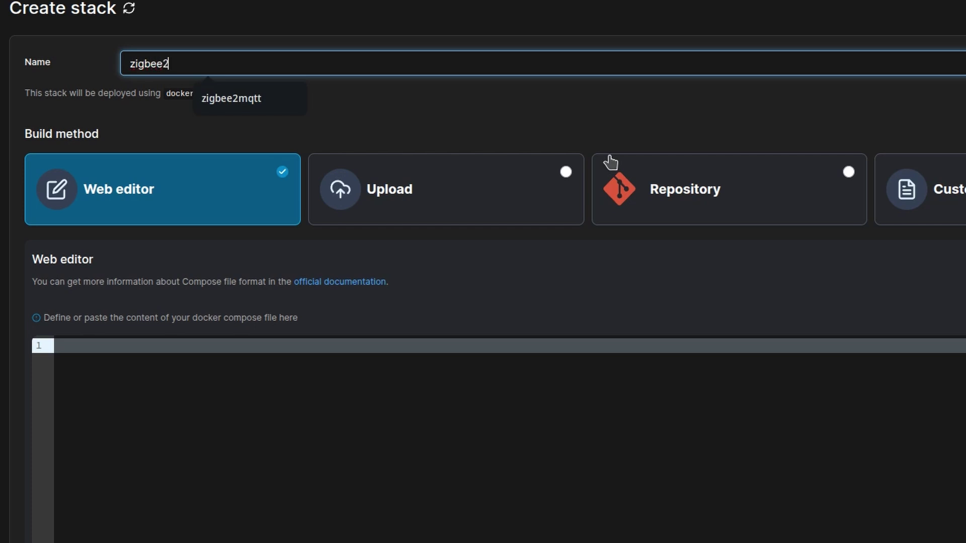
{"action": "type", "text": "mqtt"}
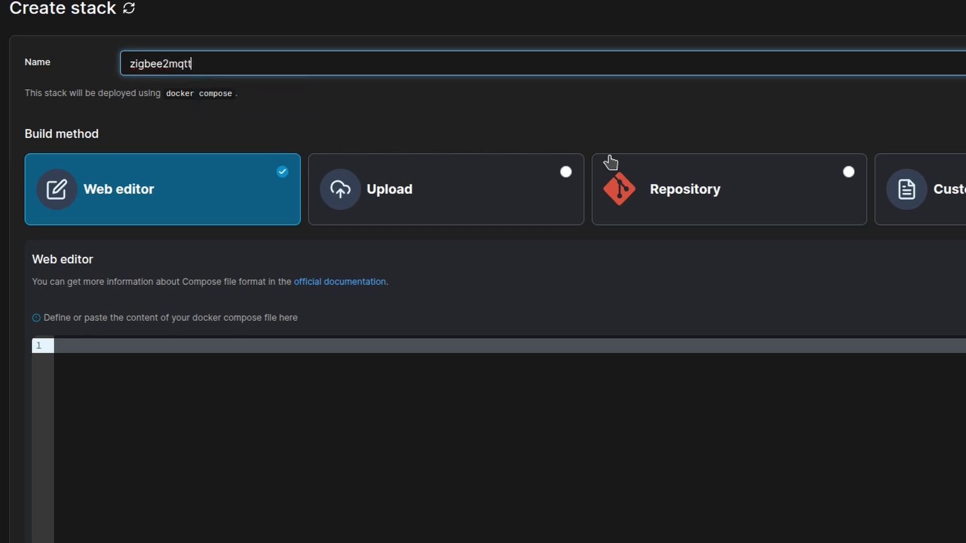
{"action": "key", "text": "Tab"}
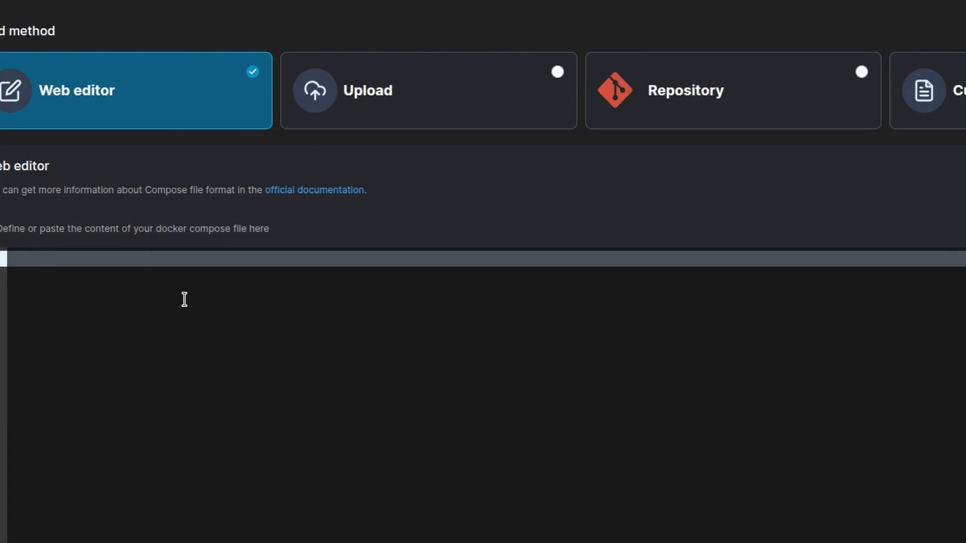
Paste the zigbee2mqtt compose definition as plain text and fix its indentation
{"action": "right_click", "coordinate": [184, 292]}
{"action": "left_click", "coordinate": [255, 417]}
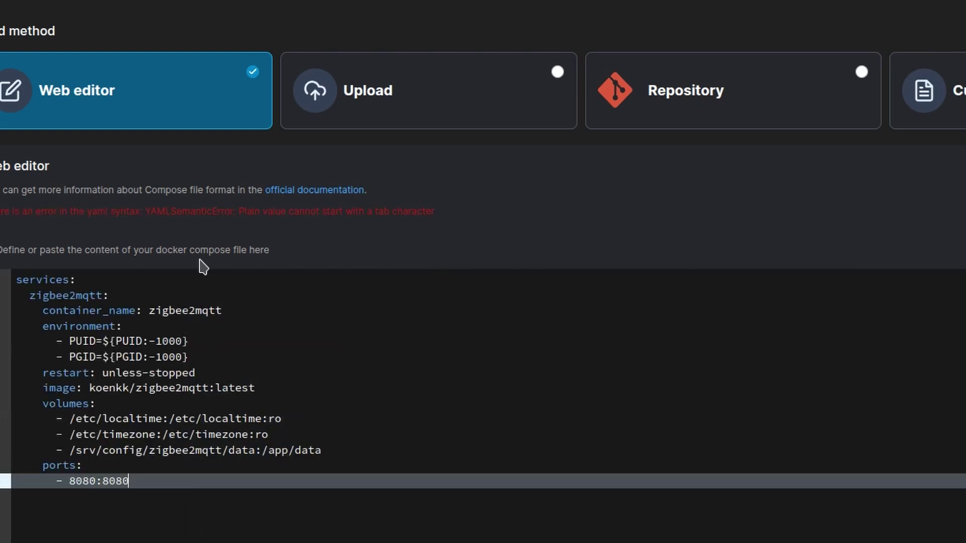
{"action": "key", "text": "Up"}
{"action": "key", "text": "Up"}
{"action": "key", "text": "Up"}
{"action": "key", "text": "Up"}
{"action": "key", "text": "Up"}
{"action": "key", "text": "Up"}
{"action": "key", "text": "Up"}
{"action": "key", "text": "Up"}
{"action": "key", "text": "Up"}
{"action": "key", "text": "Up"}
{"action": "key", "text": "Up"}
{"action": "key", "text": "Up"}
{"action": "key", "text": "Up"}
{"action": "key", "text": "Down"}
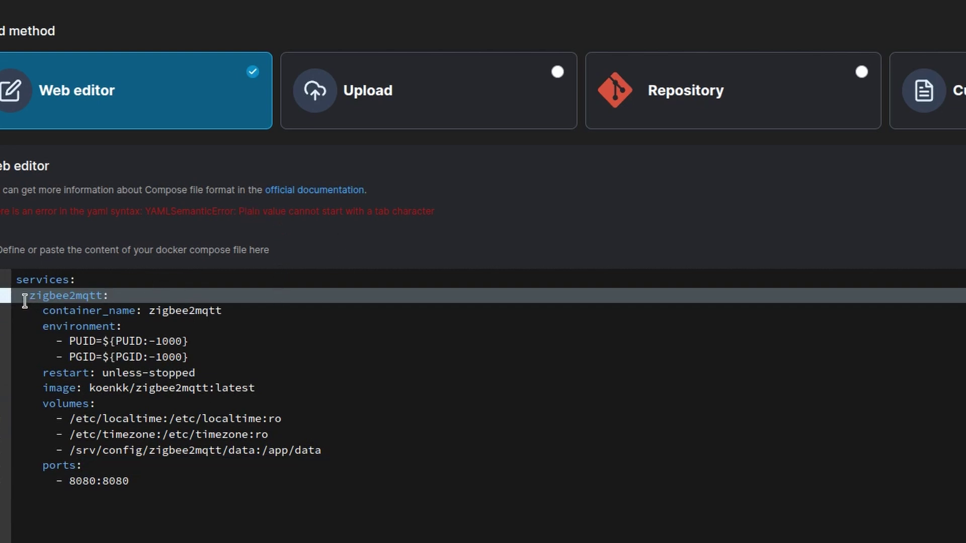
{"action": "left_click_drag", "start_coordinate": [130, 481], "coordinate": [16, 295]}
{"action": "key", "text": "Tab"}
{"action": "key", "text": "shift+Tab"}
Deploy the zigbee2mqtt stack on ports 8180:8180 and open its 8180 published port
{"action": "left_click", "coordinate": [375, 371]}
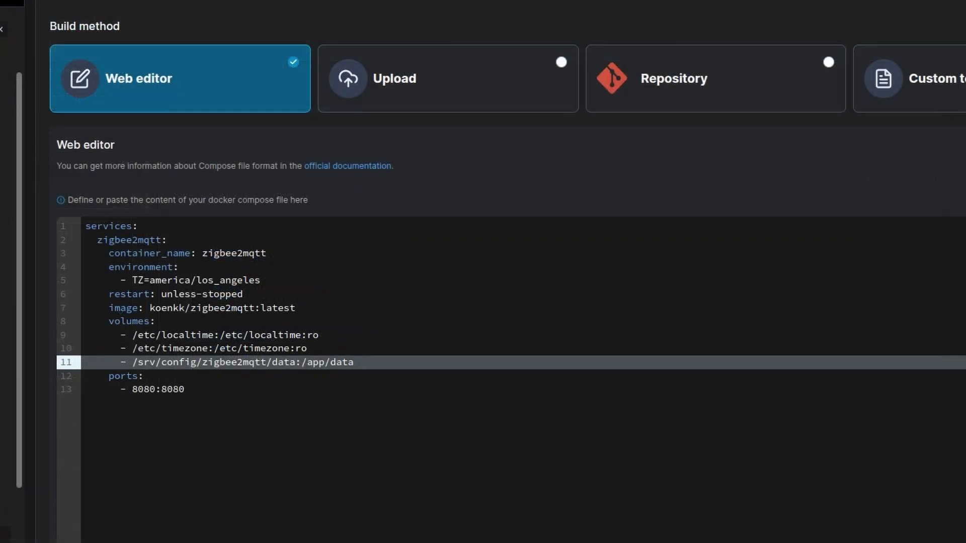
{"action": "left_click", "coordinate": [145, 389]}
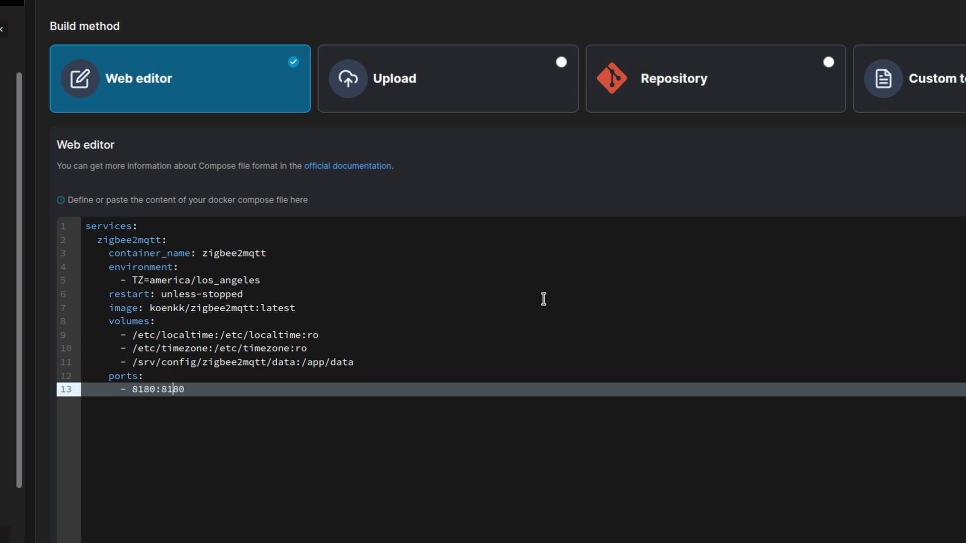
{"action": "scroll", "coordinate": [528, 321], "scroll_direction": "down", "scroll_amount": 5}
{"action": "scroll", "coordinate": [363, 493], "scroll_direction": "down", "scroll_amount": 3}
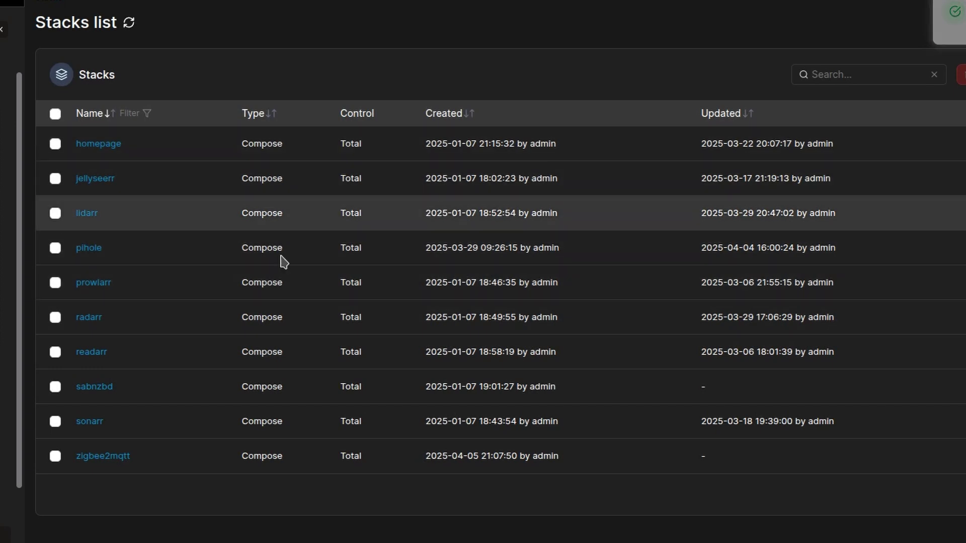
{"action": "left_click", "coordinate": [116, 459]}
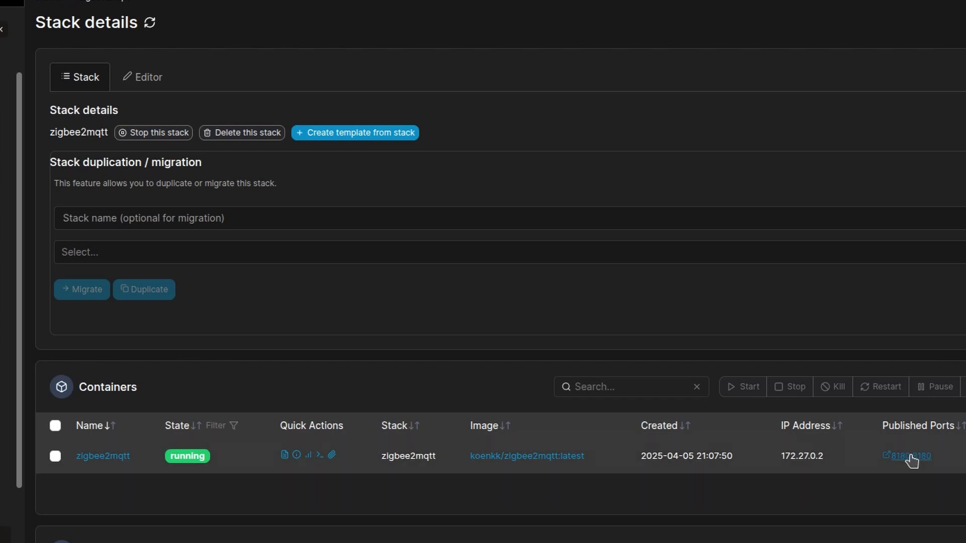
{"action": "left_click", "coordinate": [911, 458]}
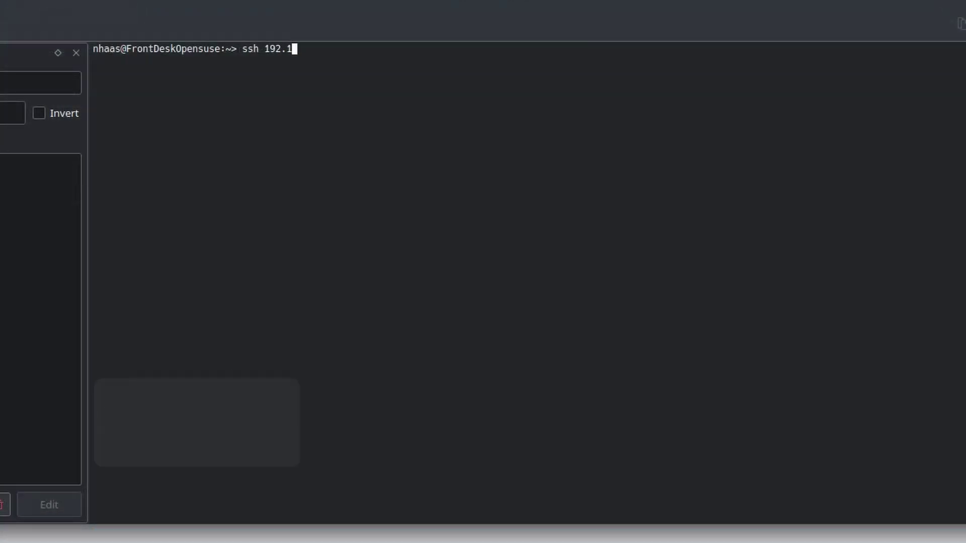
SSH into 192.168.1.17 and list the files in /srv/config/zigbee2mqtt
{"action": "type", "text": "1.17"}
{"action": "key", "text": "Return"}
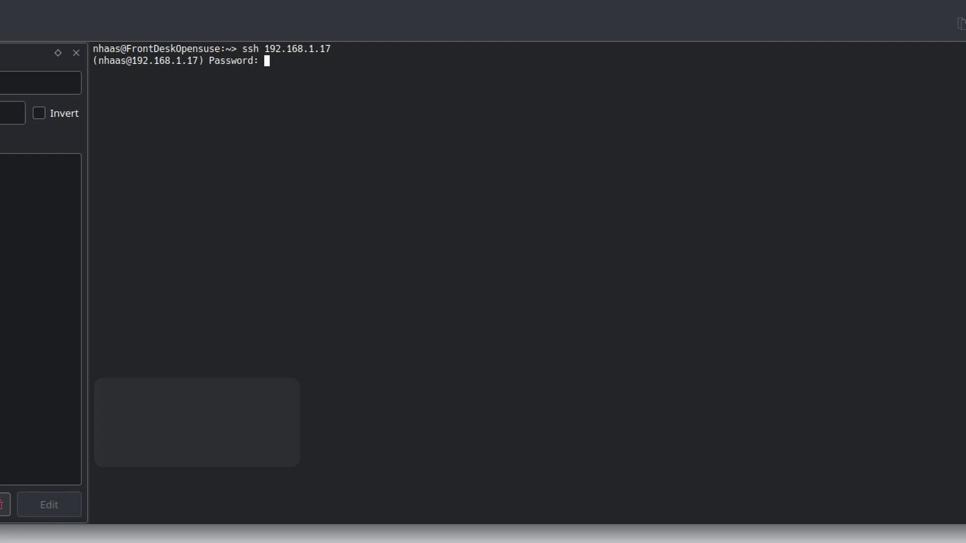
{"action": "key", "text": "Return"}
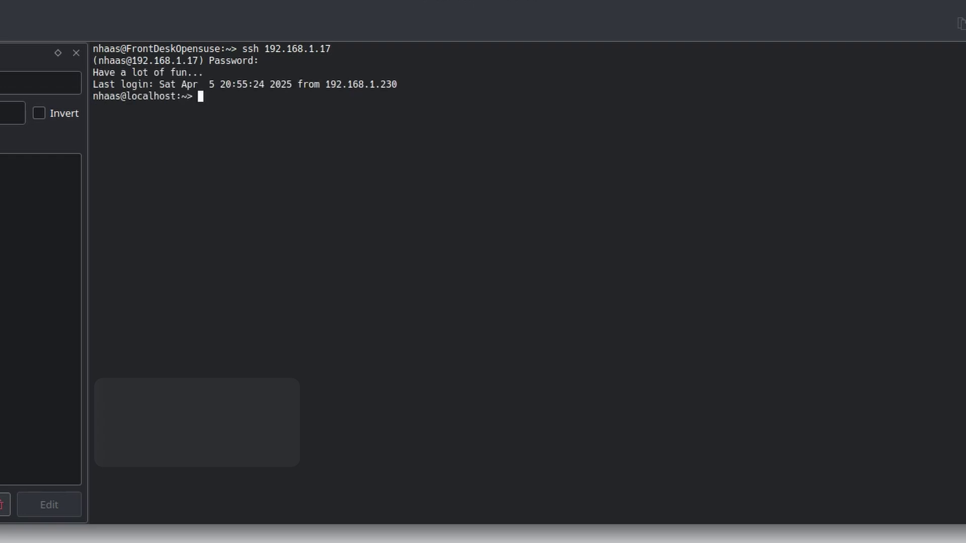
{"action": "type", "text": "cd /srv/config"}
{"action": "type", "text": "i"}
{"action": "key", "text": "Tab"}
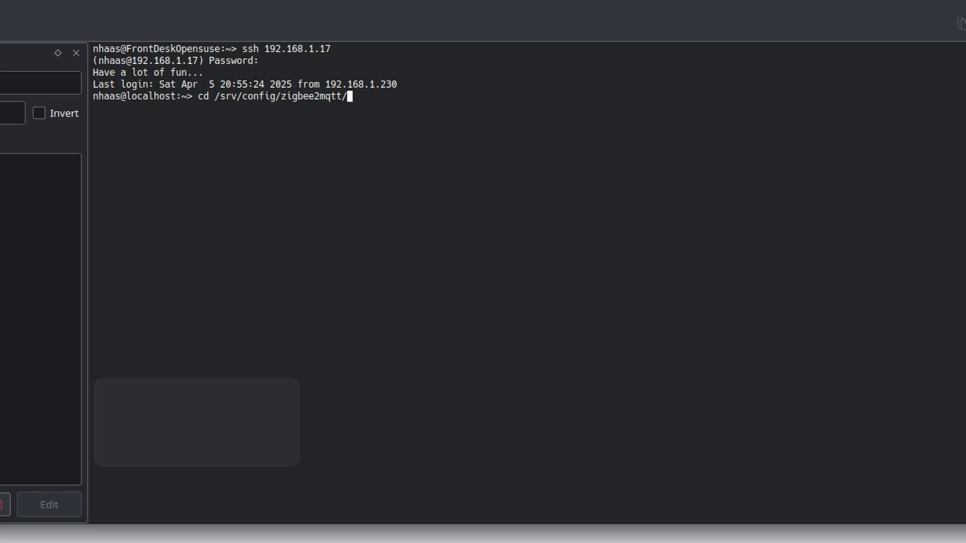
{"action": "key", "text": "Return"}
{"action": "type", "text": "ls"}
{"action": "key", "text": "Return"}
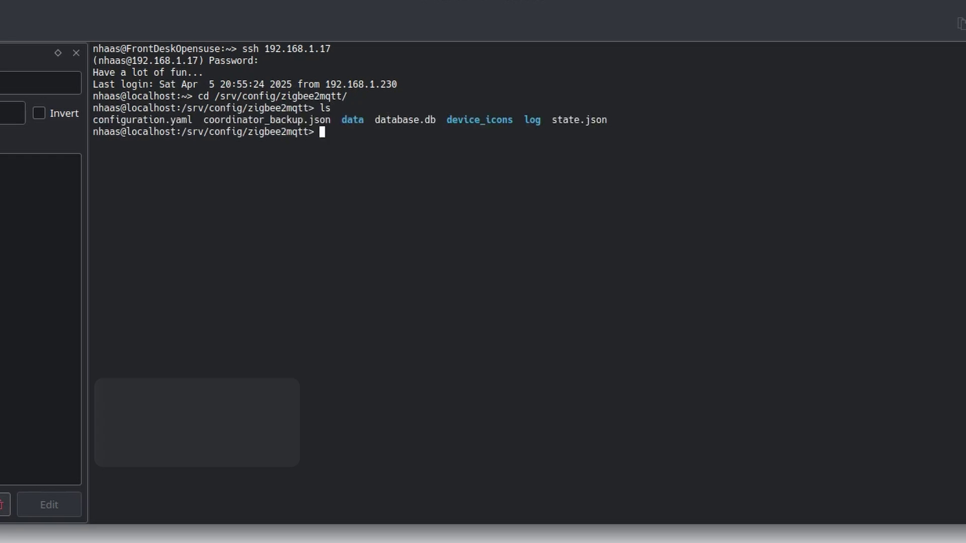
View configuration.yaml with less and scroll through its settings
{"action": "type", "text": "less confi"}
{"action": "key", "text": "Tab"}
{"action": "key", "text": "Return"}
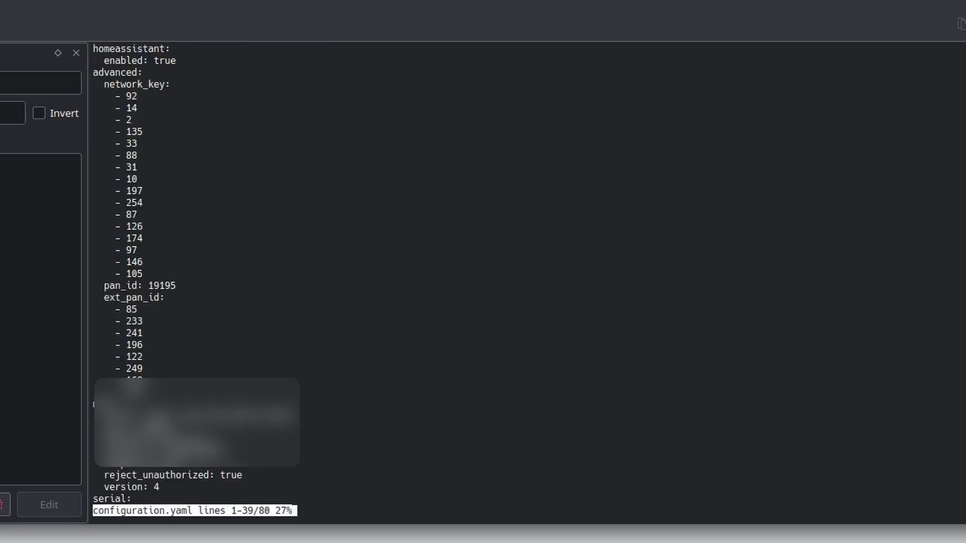
{"action": "scroll", "coordinate": [192, 332], "scroll_direction": "down", "scroll_amount": 14}
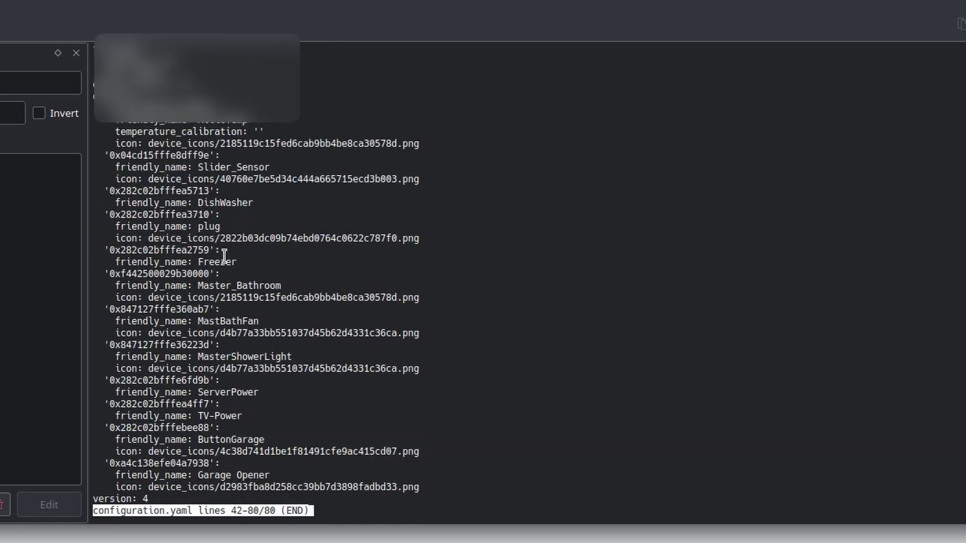
{"action": "scroll", "coordinate": [219, 221], "scroll_direction": "up", "scroll_amount": 5}
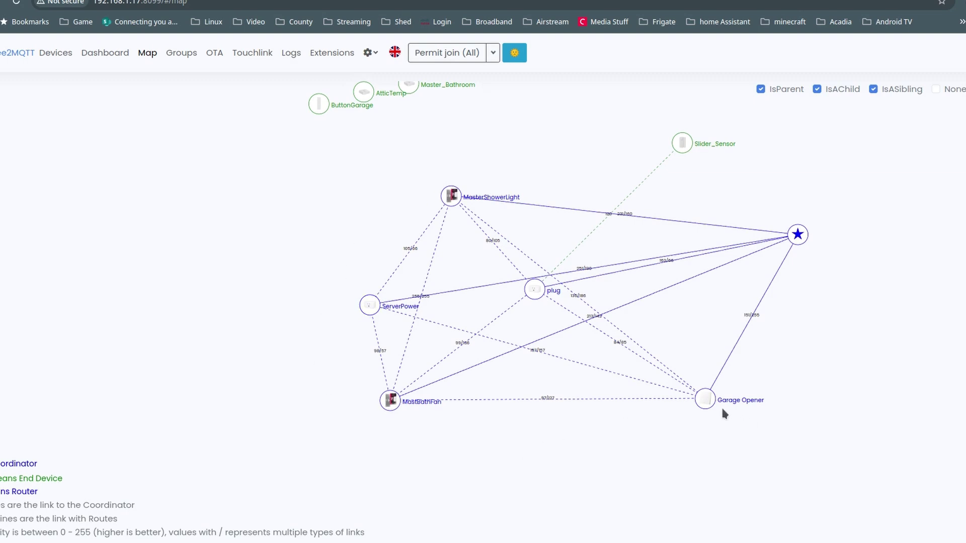
Zoom the network map and move the plug node to the top
{"action": "scroll", "coordinate": [713, 405], "scroll_direction": "up", "scroll_amount": 10}
{"action": "scroll", "coordinate": [678, 399], "scroll_direction": "down", "scroll_amount": 10}
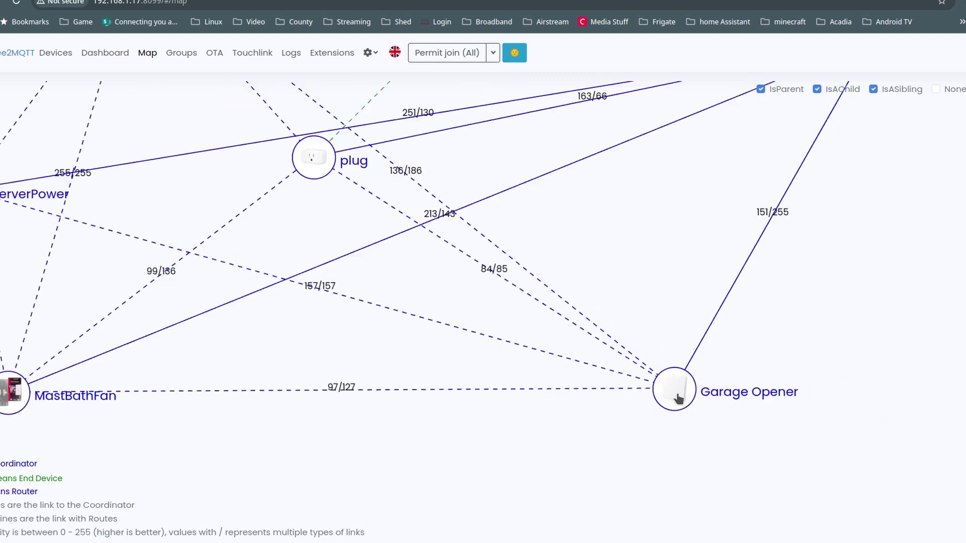
{"action": "left_click_drag", "start_coordinate": [704, 251], "coordinate": [721, 234]}
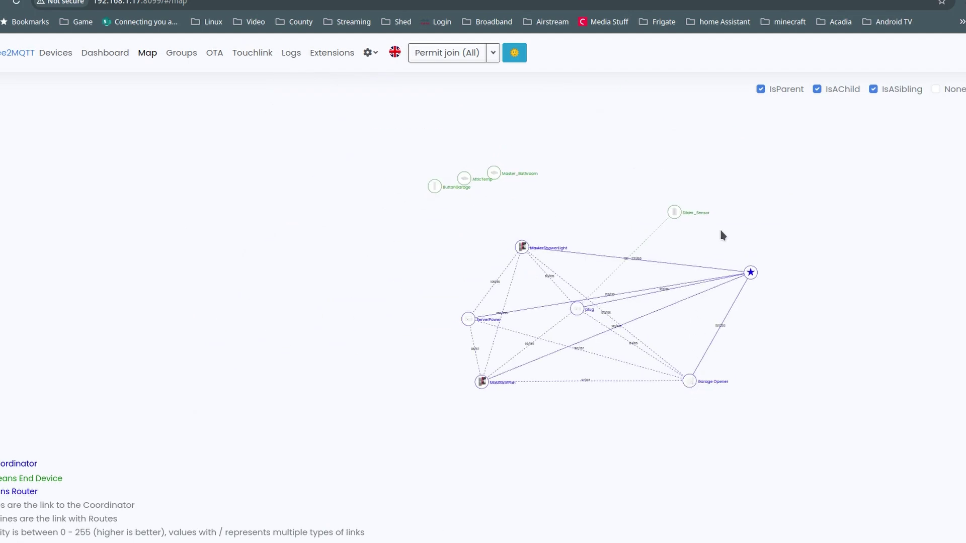
{"action": "left_click_drag", "start_coordinate": [579, 312], "coordinate": [610, 245]}
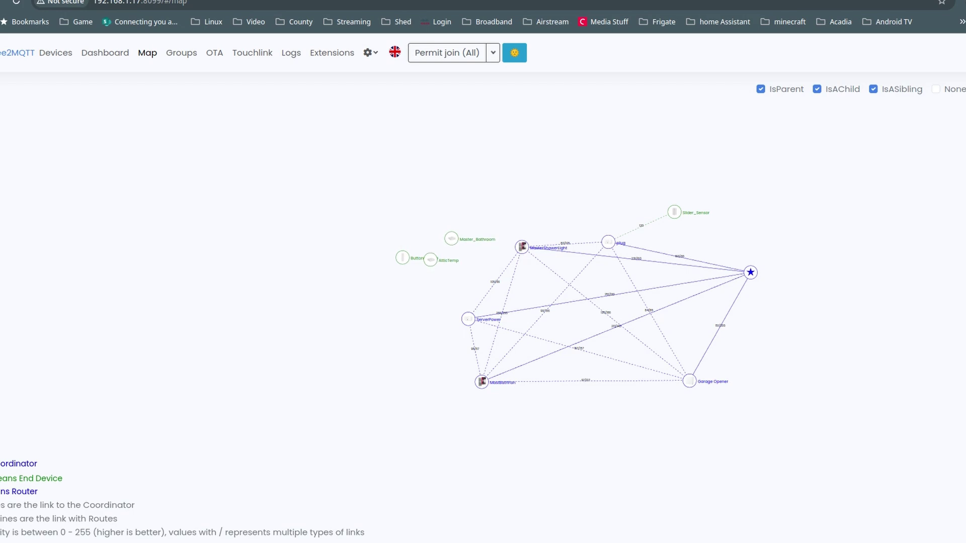
{"action": "key", "text": "super"}
{"action": "type", "text": "konsole"}
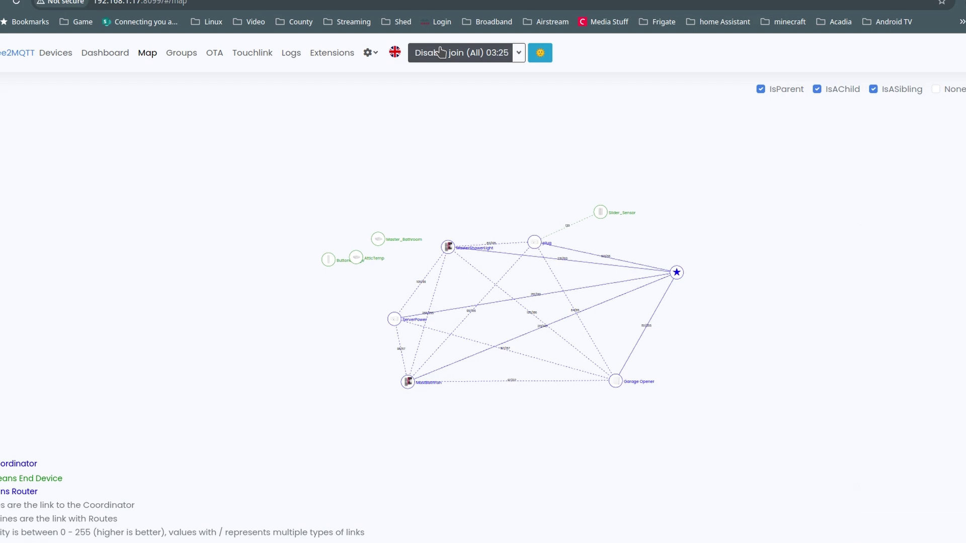
Show TV-Power's exposed readings and select its 0.84 power factor value
{"action": "left_click", "coordinate": [65, 53]}
{"action": "scroll", "coordinate": [411, 229], "scroll_direction": "down", "scroll_amount": 3}
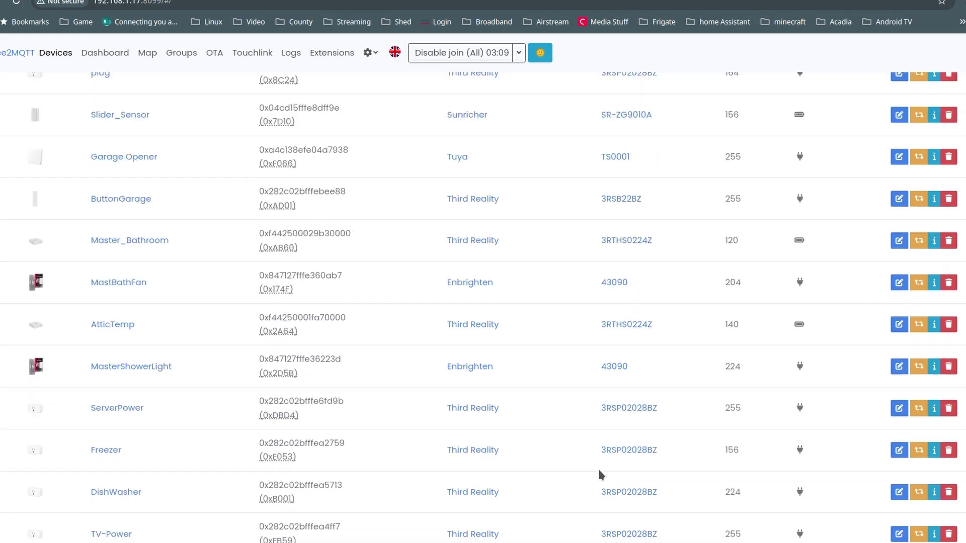
{"action": "left_click", "coordinate": [111, 533]}
{"action": "left_click", "coordinate": [42, 126]}
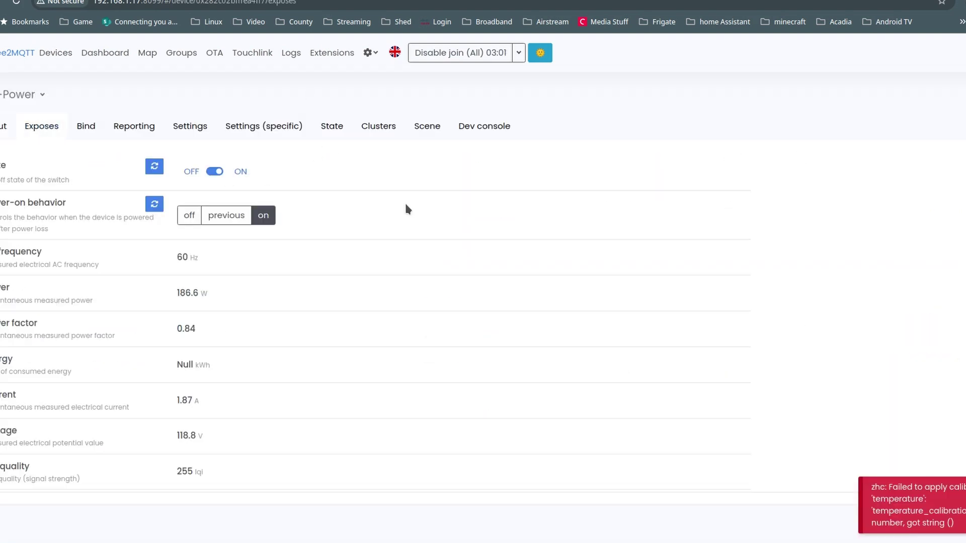
{"action": "double_click", "coordinate": [200, 329]}
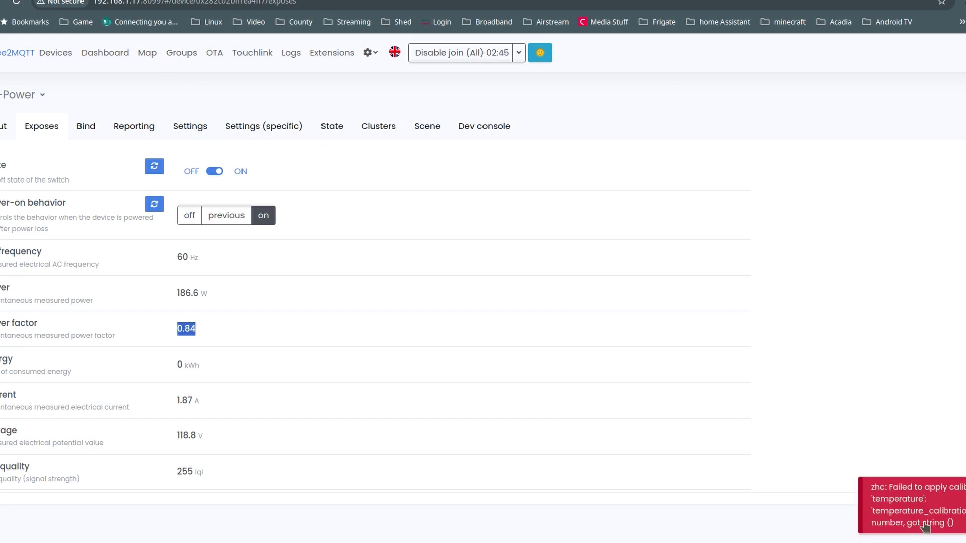
Select TV-Power's 118.8 V voltage reading, then go back to the Map
{"action": "left_click_drag", "start_coordinate": [175, 436], "coordinate": [208, 434]}
{"action": "left_click", "coordinate": [148, 53]}
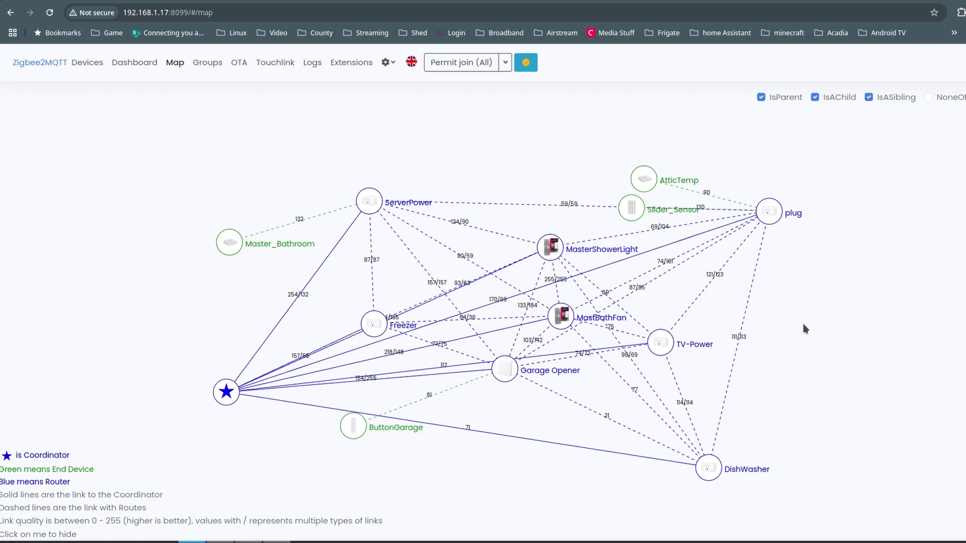
Center the coordinator node, move TV-Power to the right, and pan the map
{"action": "left_click_drag", "start_coordinate": [226, 391], "coordinate": [582, 278]}
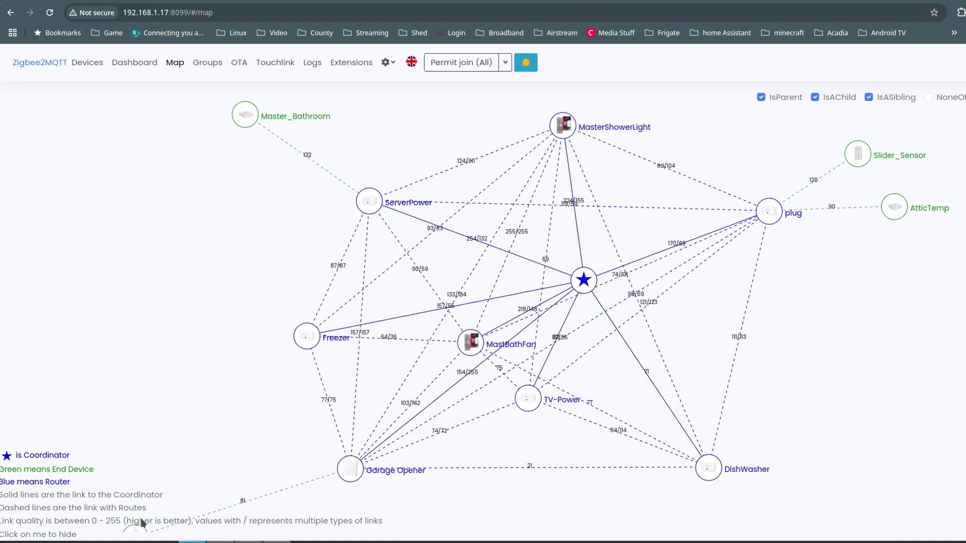
{"action": "left_click_drag", "start_coordinate": [523, 400], "coordinate": [708, 342]}
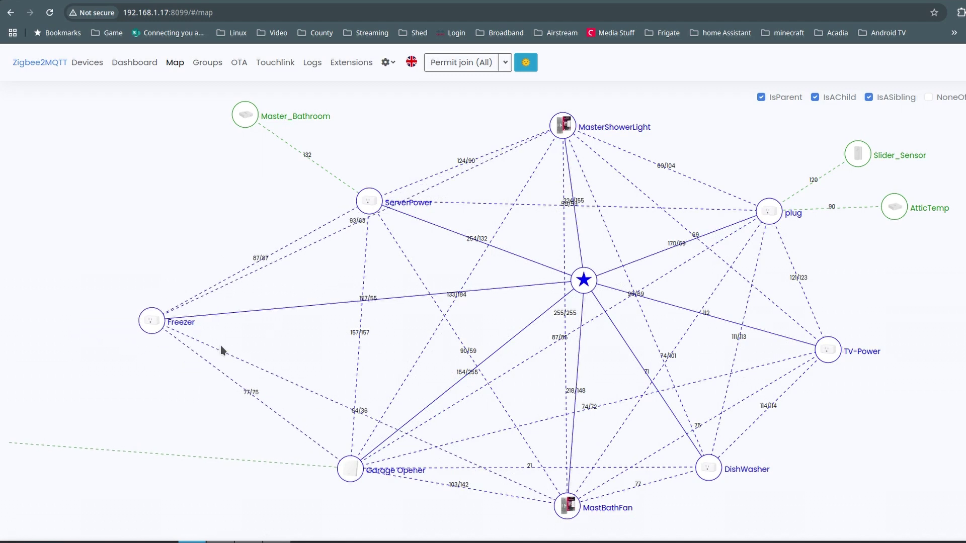
{"action": "left_click_drag", "start_coordinate": [295, 324], "coordinate": [398, 344]}
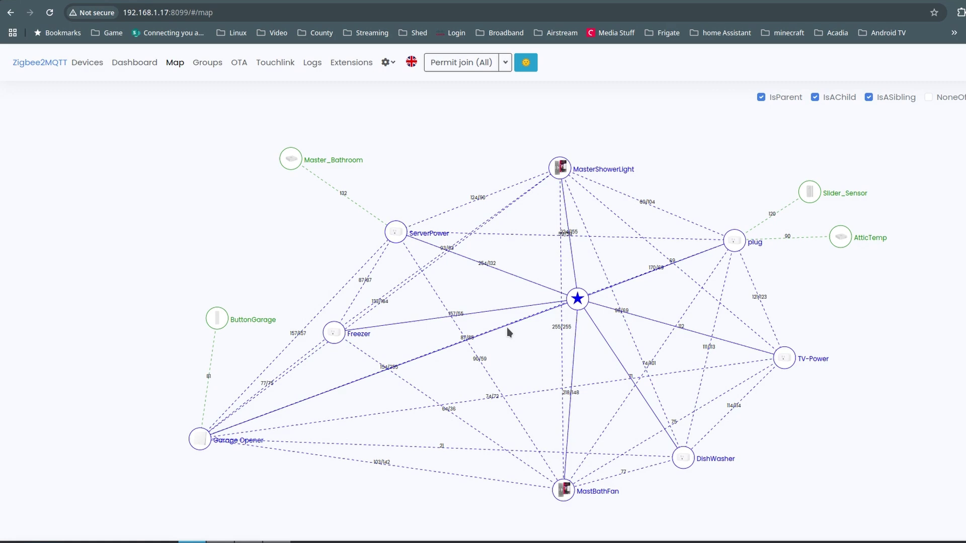
Tour the Logs, Dashboard, Map, Extensions, Touchlink, OTA, Groups and Devices pages
{"action": "left_click", "coordinate": [313, 63]}
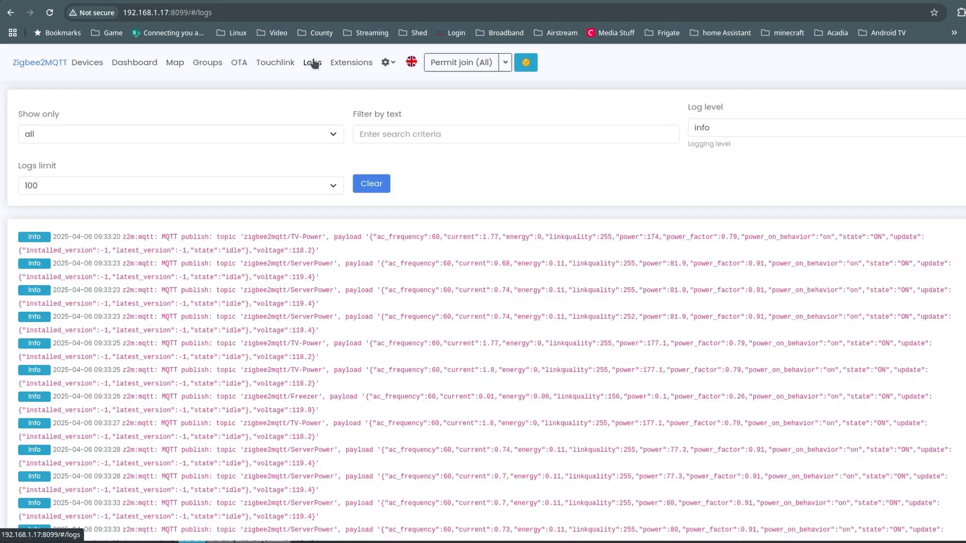
{"action": "left_click", "coordinate": [134, 62]}
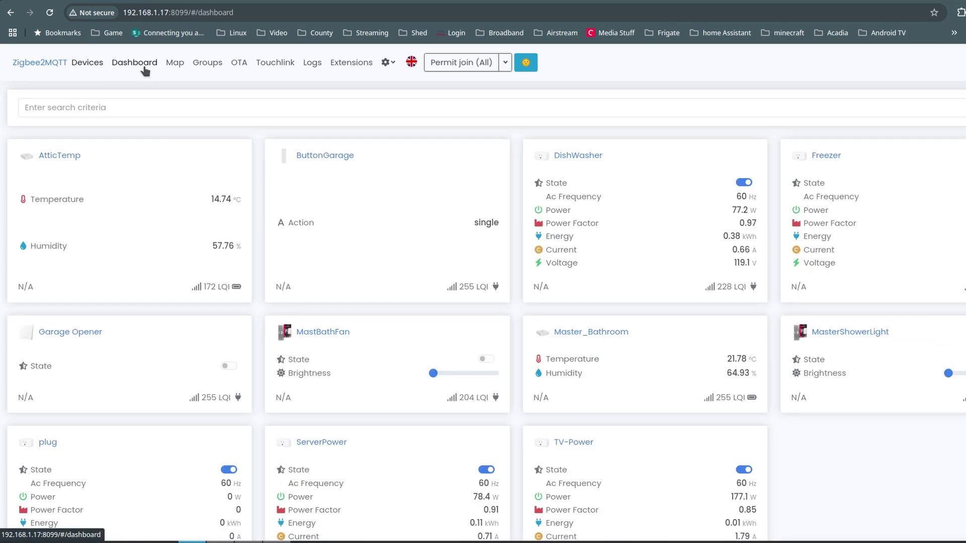
{"action": "left_click", "coordinate": [175, 62]}
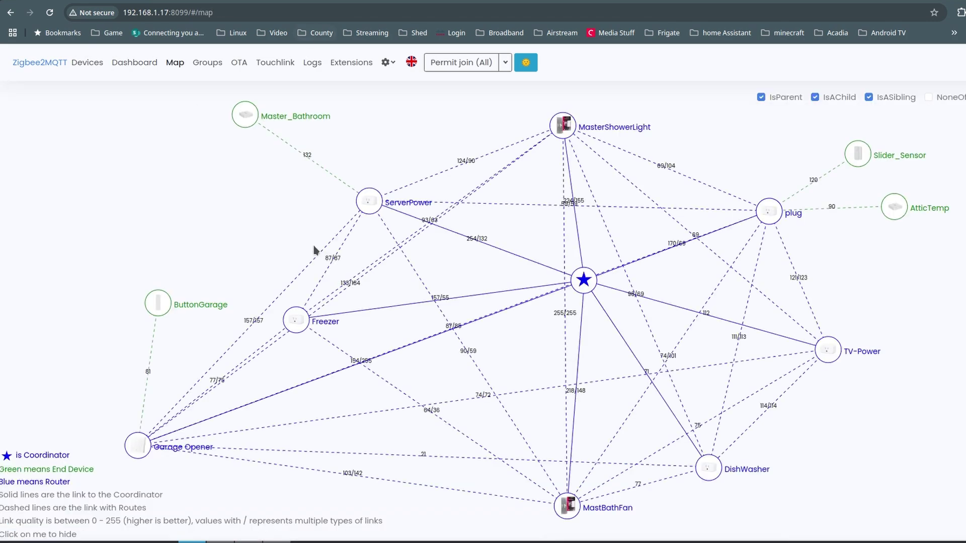
{"action": "left_click", "coordinate": [351, 62]}
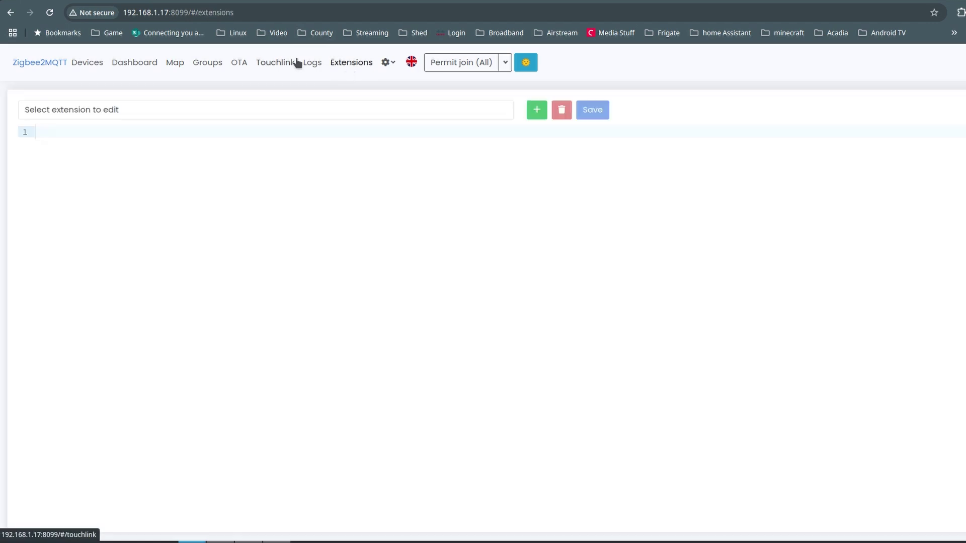
{"action": "left_click", "coordinate": [276, 63]}
{"action": "left_click", "coordinate": [239, 62]}
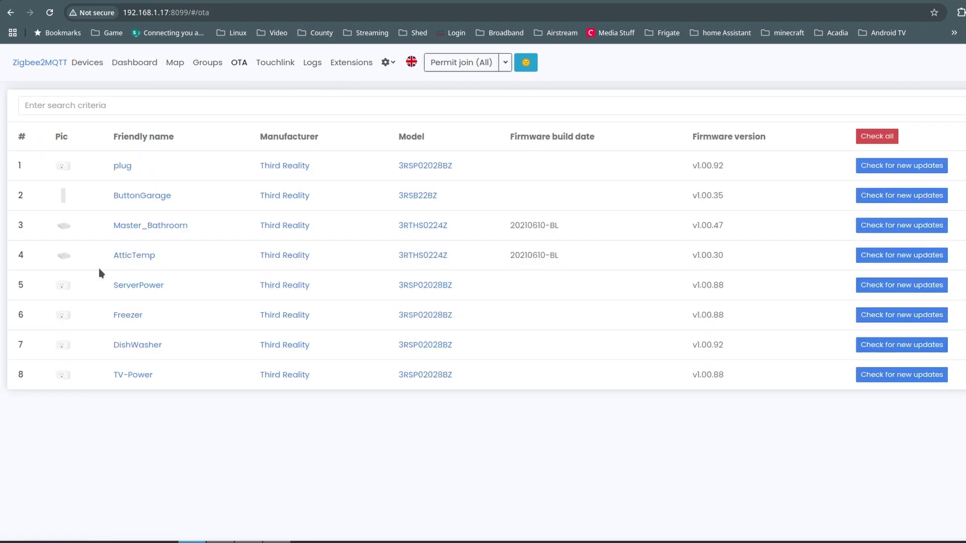
{"action": "left_click", "coordinate": [207, 62]}
{"action": "left_click", "coordinate": [175, 63]}
{"action": "left_click", "coordinate": [87, 62]}
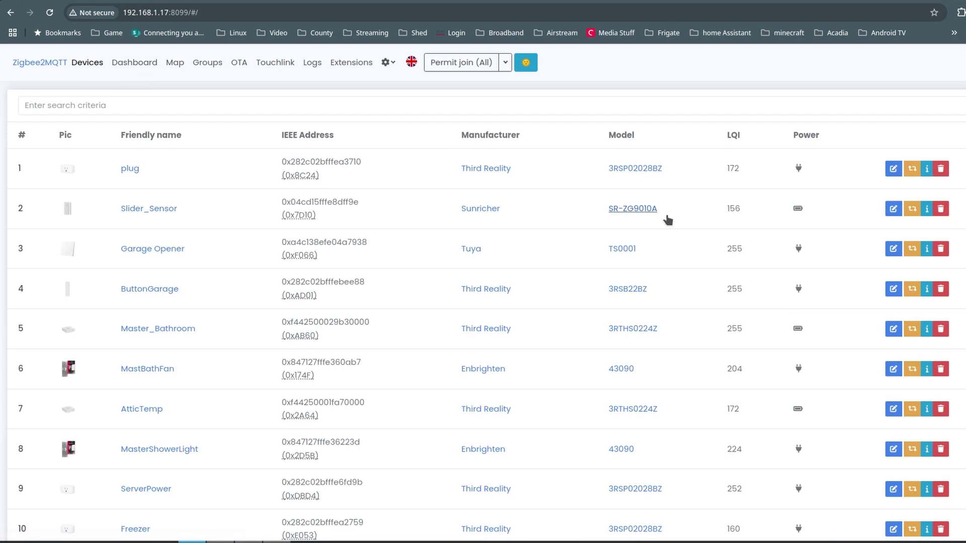
{"action": "scroll", "coordinate": [738, 267], "scroll_direction": "down", "scroll_amount": 1}
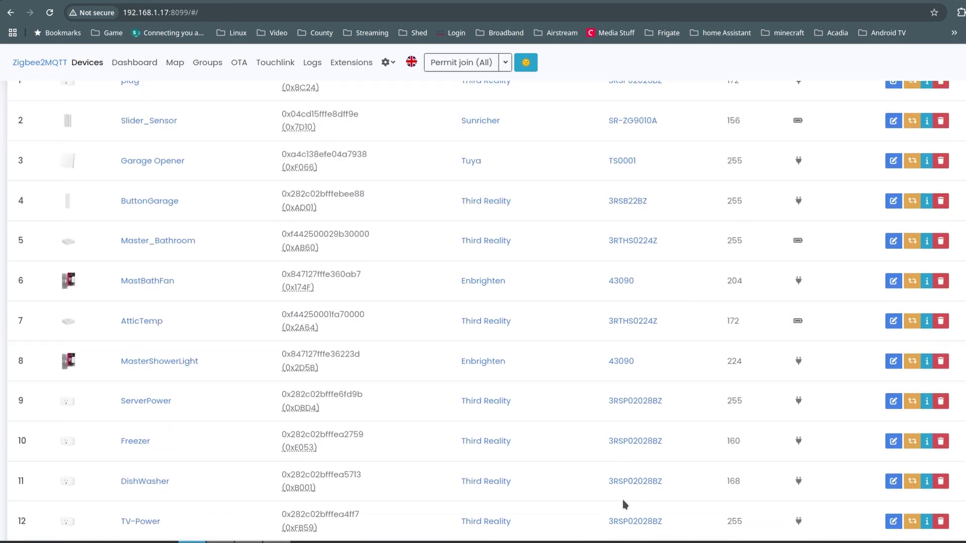
{"action": "scroll", "coordinate": [623, 504], "scroll_direction": "up", "scroll_amount": 2}
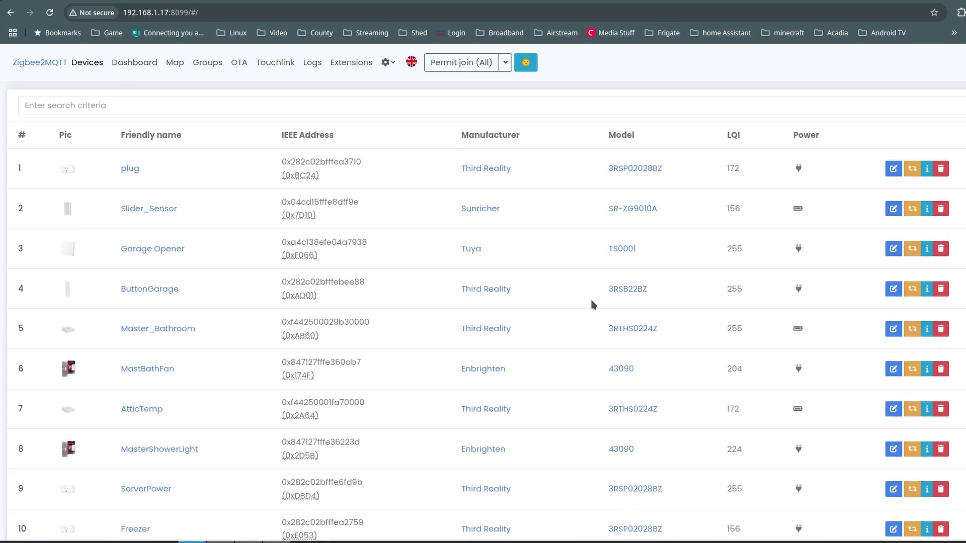
{"action": "scroll", "coordinate": [593, 309], "scroll_direction": "down", "scroll_amount": 2}
Check OTA firmware versions, then revisit Devices, Dashboard, Map, Groups, OTA and Touchlink
{"action": "left_click", "coordinate": [235, 63]}
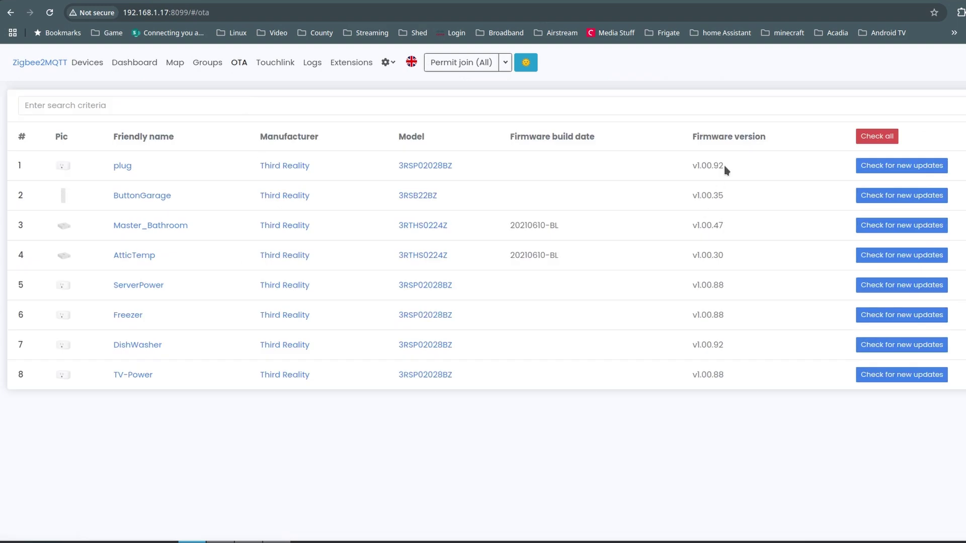
{"action": "left_click", "coordinate": [686, 227]}
{"action": "left_click", "coordinate": [88, 63]}
{"action": "left_click", "coordinate": [134, 63]}
{"action": "scroll", "coordinate": [327, 238], "scroll_direction": "down", "scroll_amount": 2}
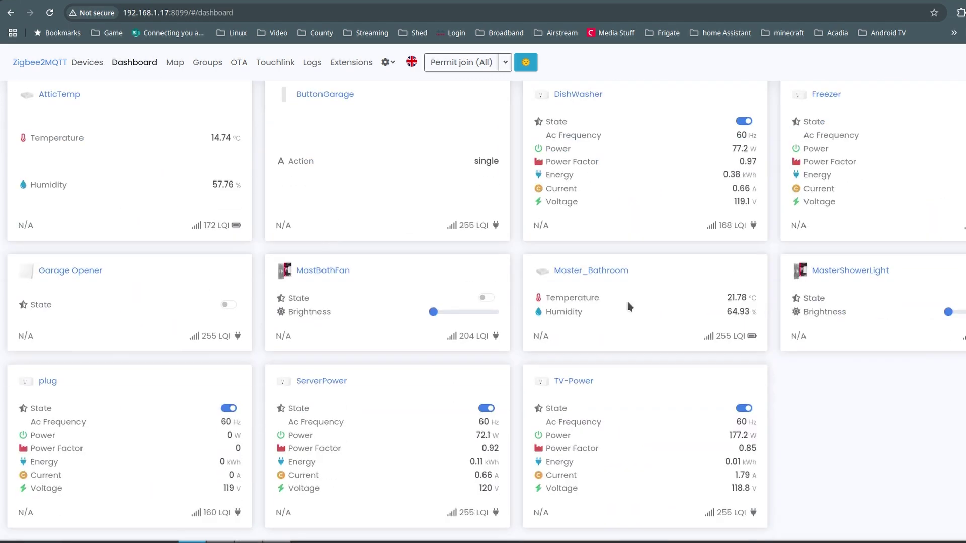
{"action": "scroll", "coordinate": [631, 297], "scroll_direction": "up", "scroll_amount": 2}
{"action": "left_click", "coordinate": [175, 64]}
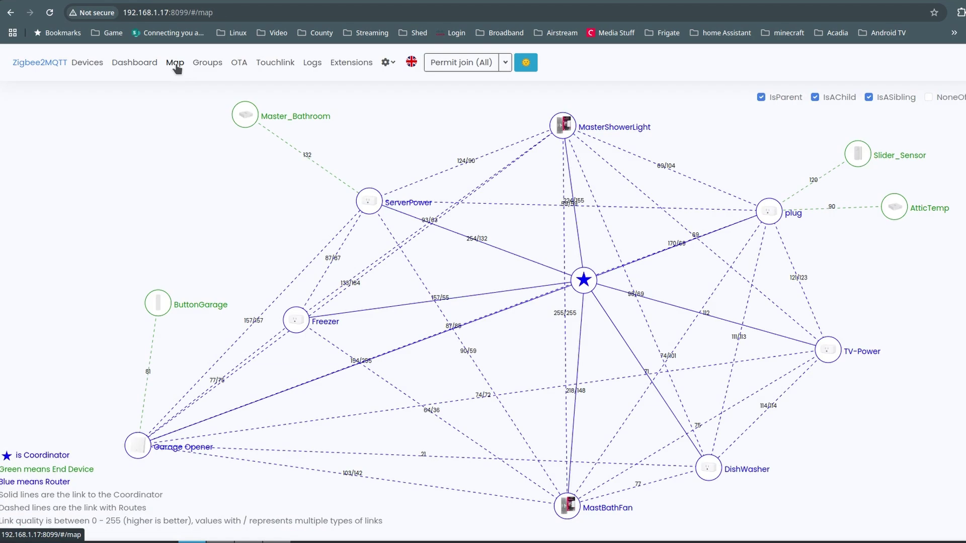
{"action": "left_click", "coordinate": [204, 64]}
{"action": "left_click", "coordinate": [240, 64]}
{"action": "left_click", "coordinate": [275, 63]}
Return to the Energy dashboard and scroll over its electricity usage chart and sources
{"action": "left_click", "coordinate": [312, 64]}
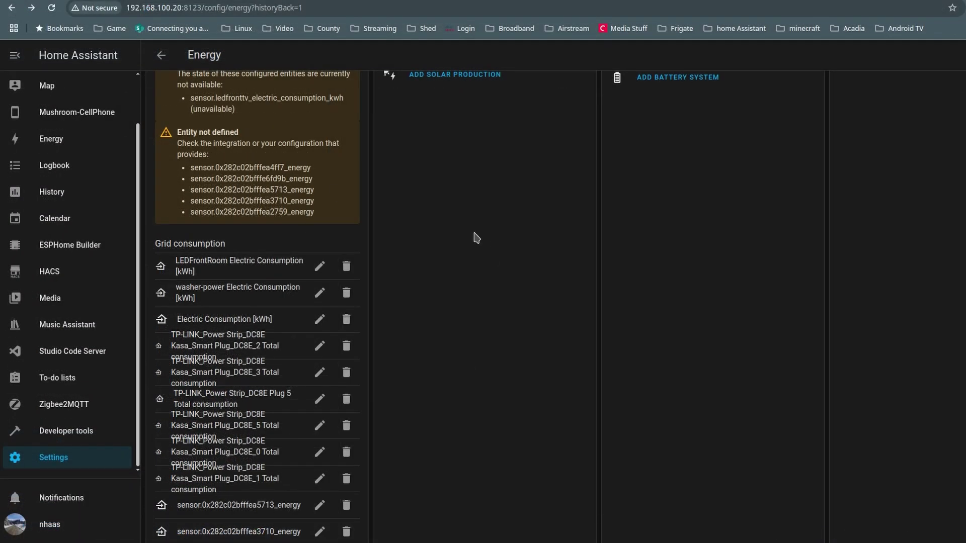
{"action": "scroll", "coordinate": [517, 390], "scroll_direction": "up", "scroll_amount": 3}
{"action": "scroll", "coordinate": [539, 369], "scroll_direction": "down", "scroll_amount": 9}
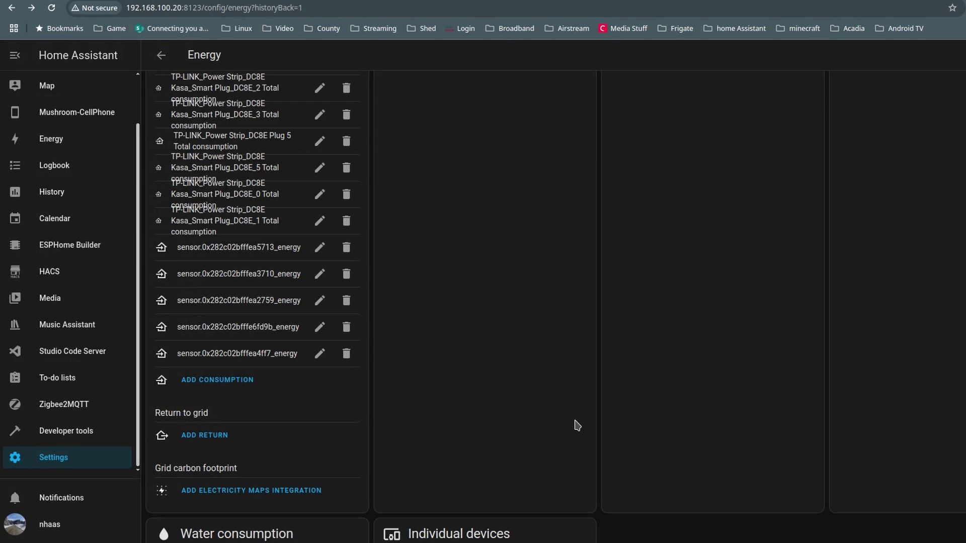
{"action": "scroll", "coordinate": [734, 296], "scroll_direction": "up", "scroll_amount": 8}
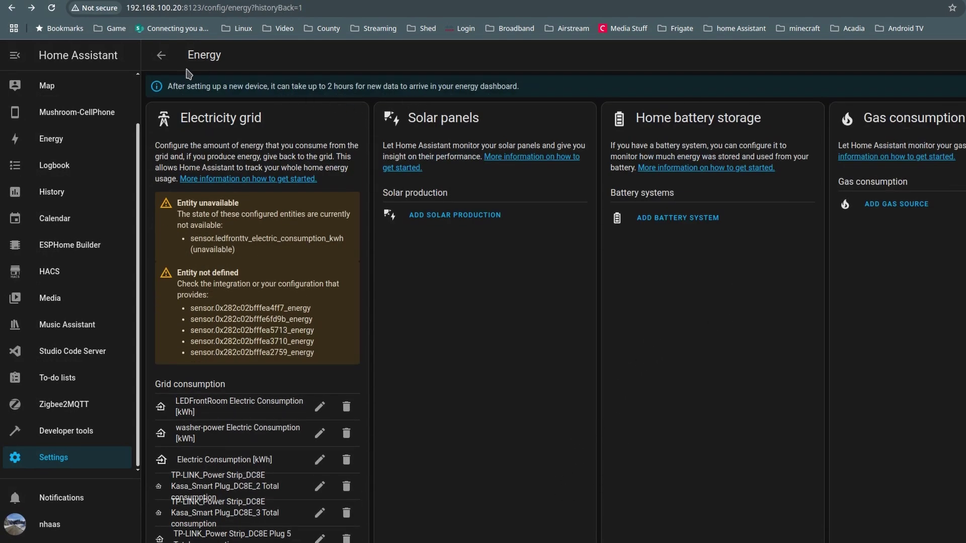
From the Energy dashboard, open Energy settings and review the grid consumption entries after the TP-Link totals
{"action": "left_click", "coordinate": [162, 56]}
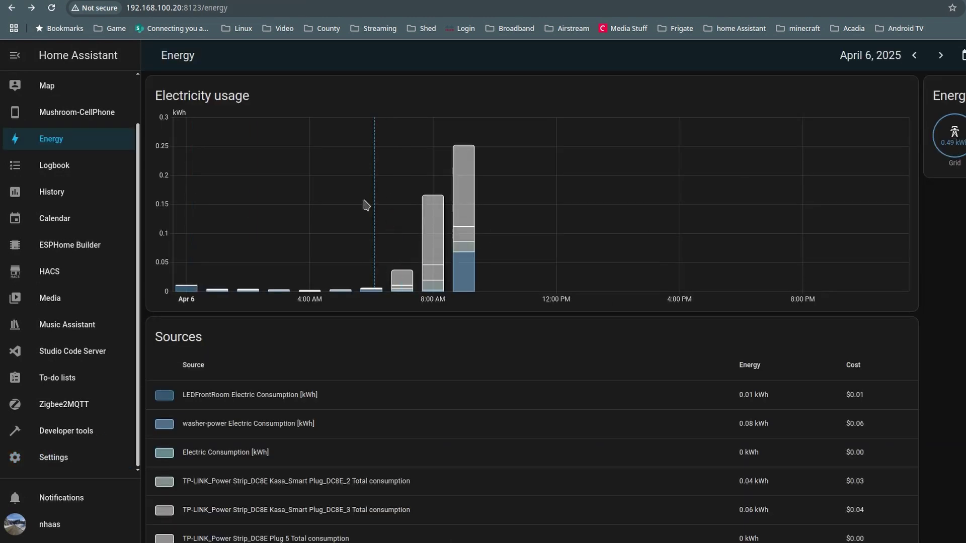
{"action": "scroll", "coordinate": [356, 292], "scroll_direction": "down", "scroll_amount": 10}
{"action": "scroll", "coordinate": [356, 314], "scroll_direction": "up", "scroll_amount": 10}
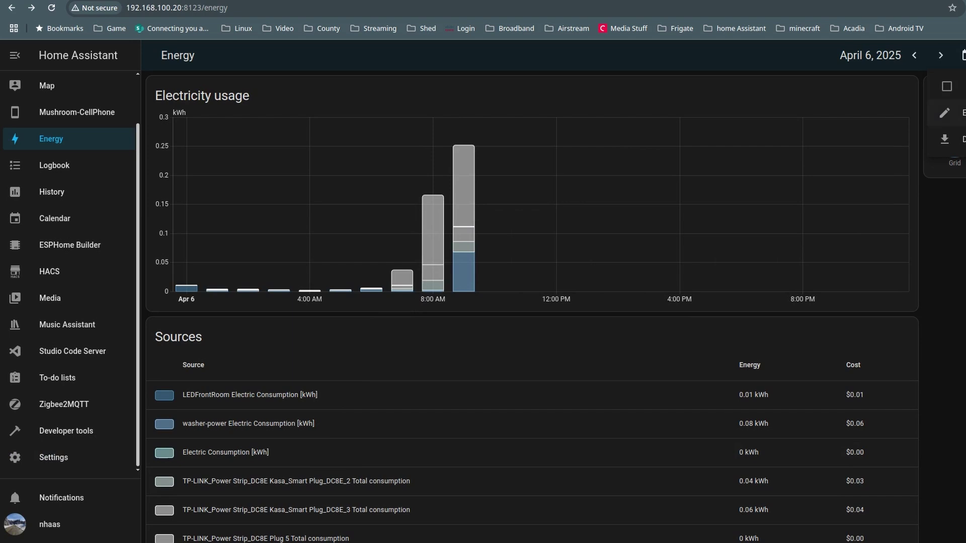
{"action": "left_click", "coordinate": [948, 113]}
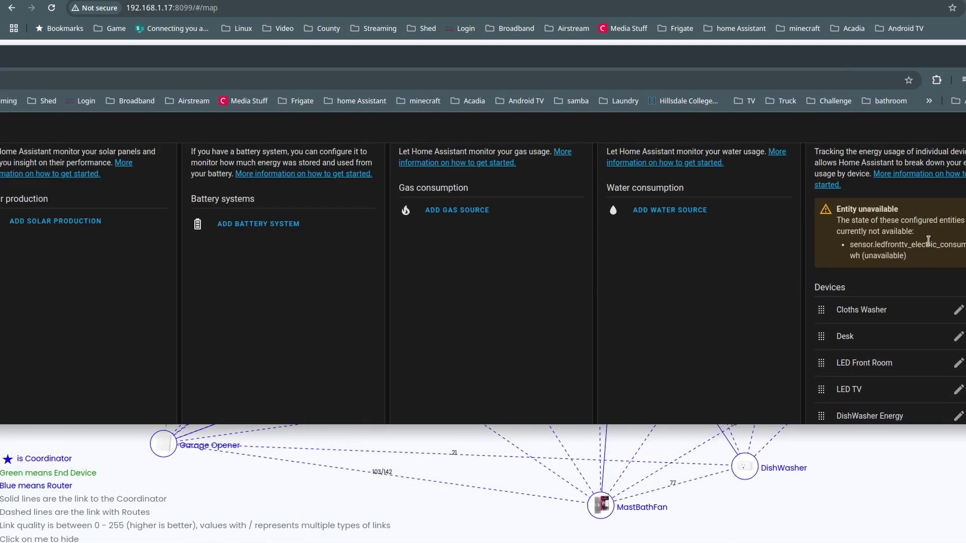
{"action": "scroll", "coordinate": [928, 242], "scroll_direction": "down", "scroll_amount": 4}
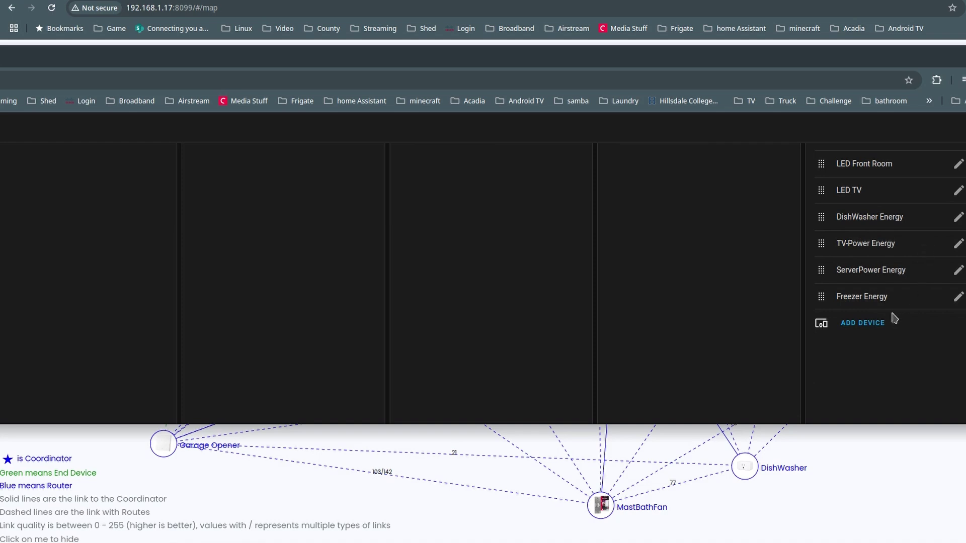
{"action": "scroll", "coordinate": [901, 302], "scroll_direction": "up", "scroll_amount": 1}
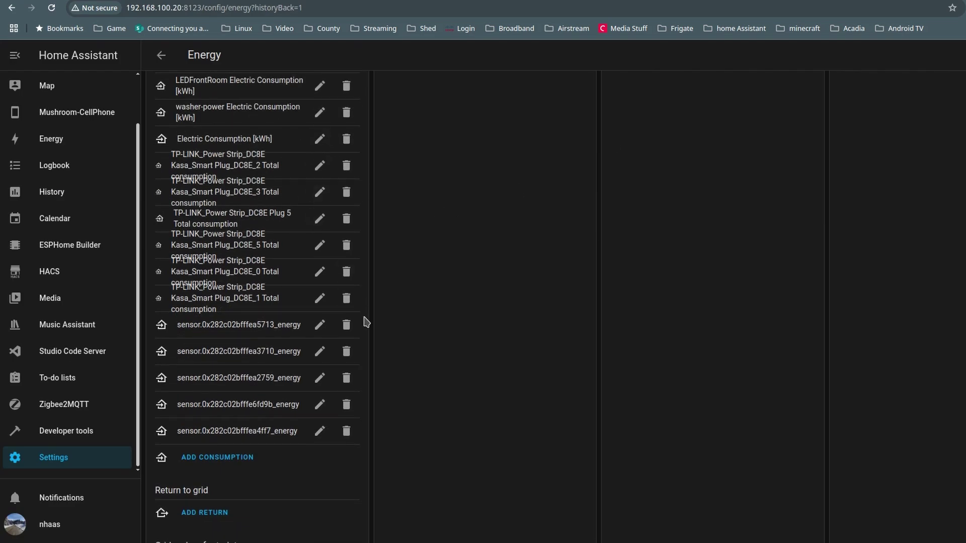
Delete all five undefined hex-named sensor.0x282c02… energy entries from grid consumption
{"action": "left_click", "coordinate": [346, 329]}
{"action": "left_click", "coordinate": [635, 314]}
{"action": "left_click", "coordinate": [352, 327]}
{"action": "left_click", "coordinate": [635, 313]}
{"action": "left_click", "coordinate": [346, 326]}
{"action": "left_click", "coordinate": [635, 313]}
{"action": "left_click", "coordinate": [347, 326]}
{"action": "left_click", "coordinate": [635, 313]}
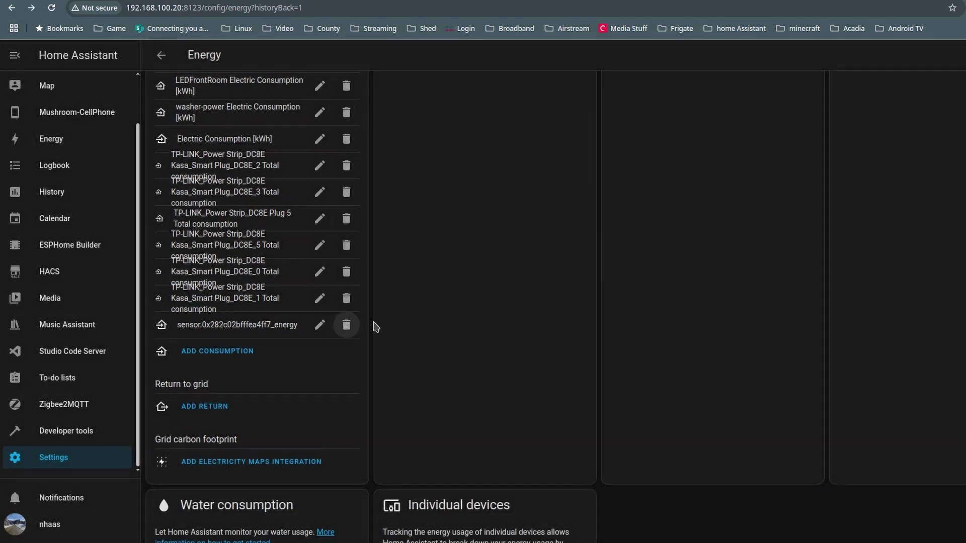
{"action": "left_click", "coordinate": [352, 327]}
{"action": "left_click", "coordinate": [635, 314]}
{"action": "scroll", "coordinate": [302, 252], "scroll_direction": "up", "scroll_amount": 5}
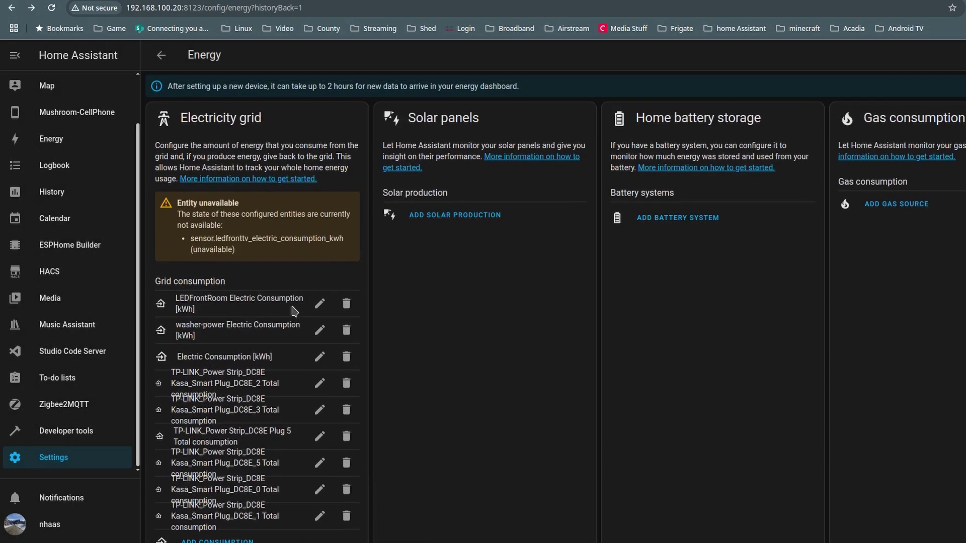
{"action": "left_click_drag", "start_coordinate": [212, 239], "coordinate": [283, 239]}
{"action": "scroll", "coordinate": [216, 242], "scroll_direction": "down", "scroll_amount": 4}
Add TV-Power Energy as a grid consumption source
{"action": "left_click", "coordinate": [217, 343]}
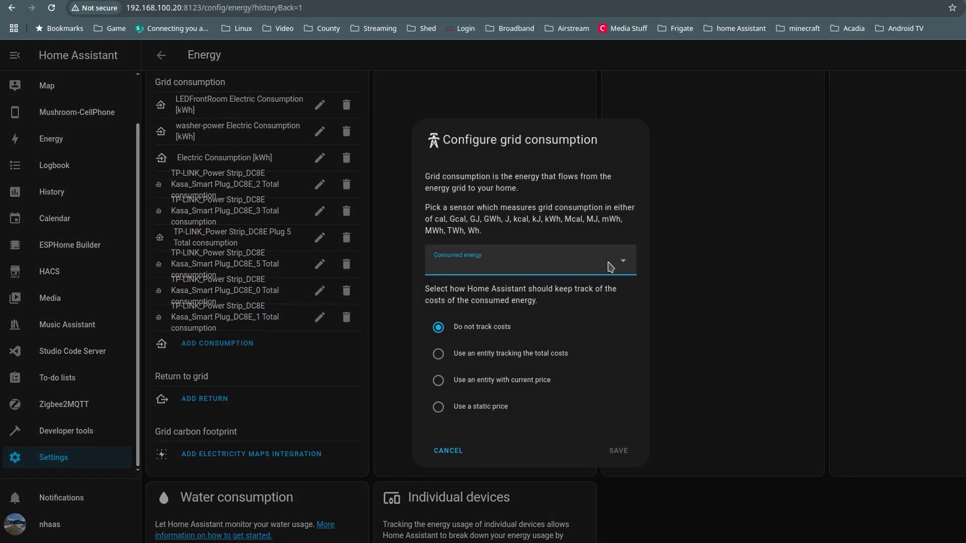
{"action": "type", "text": "tv"}
{"action": "left_click", "coordinate": [541, 302]}
{"action": "left_click", "coordinate": [622, 453]}
Abandon adding ServerPower Energy and check washer-power's existing 0.72 static price
{"action": "left_click", "coordinate": [250, 370]}
{"action": "type", "text": "ser"}
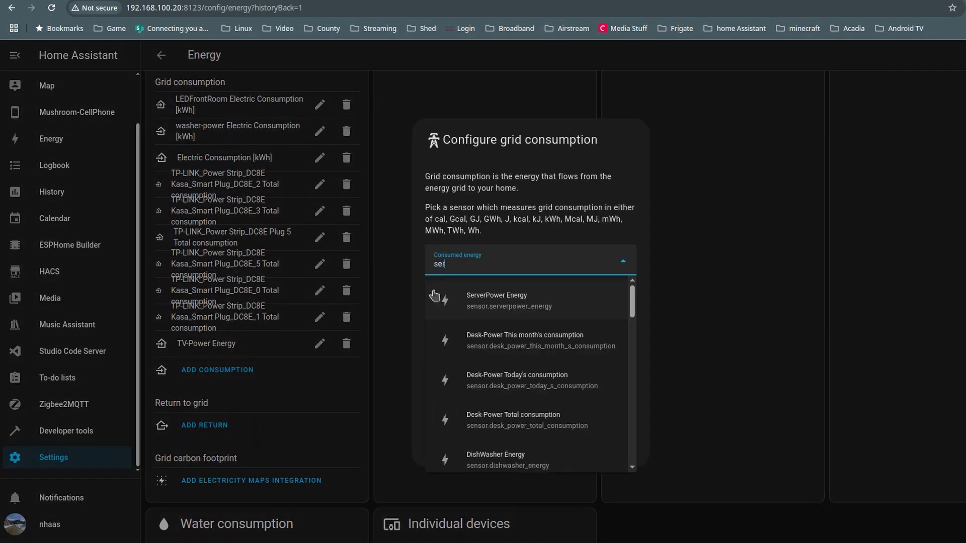
{"action": "left_click", "coordinate": [509, 310]}
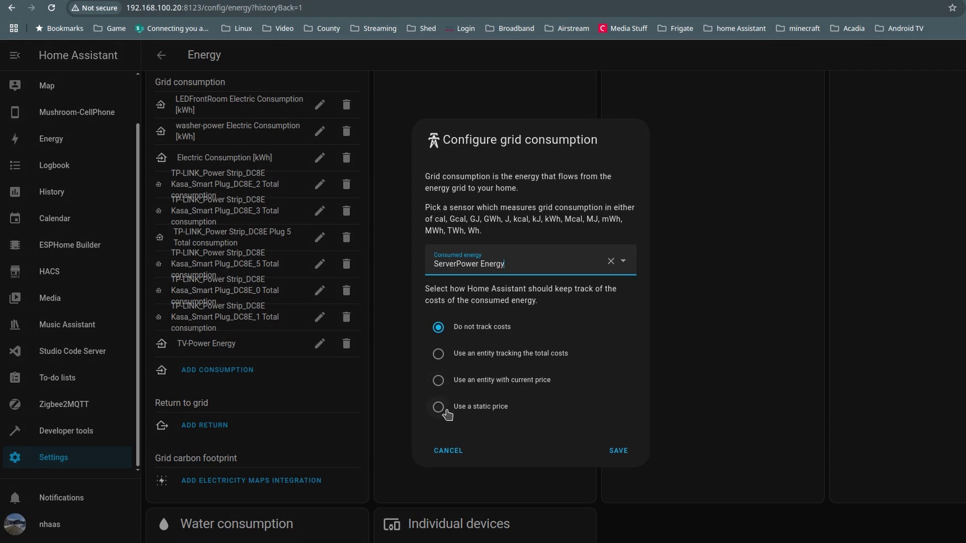
{"action": "left_click", "coordinate": [446, 453]}
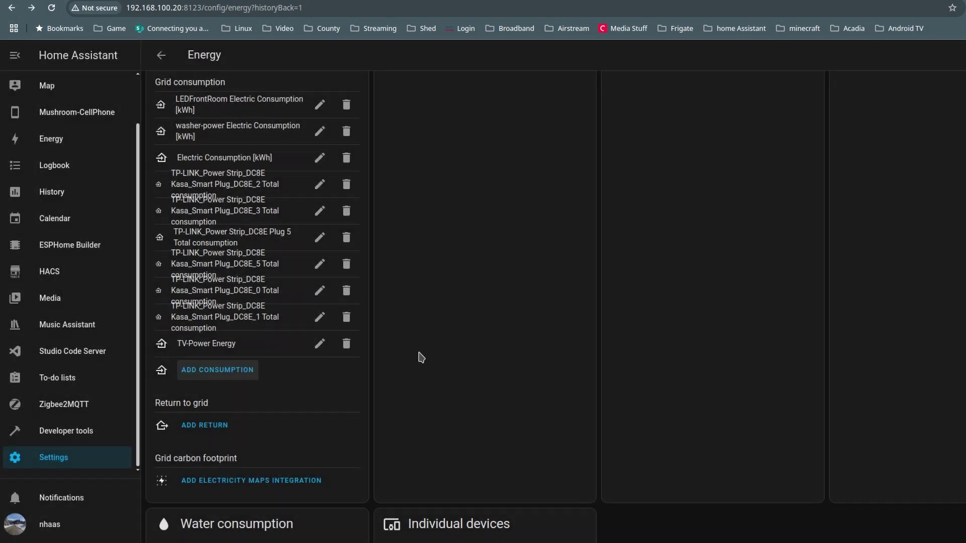
{"action": "left_click", "coordinate": [320, 132]}
{"action": "left_click_drag", "start_coordinate": [499, 422], "coordinate": [423, 430]}
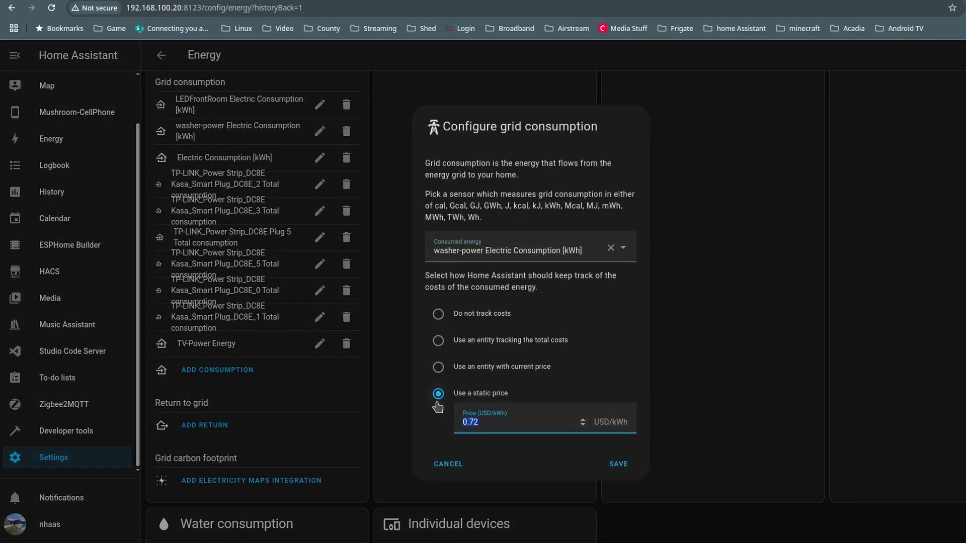
{"action": "left_click", "coordinate": [448, 464]}
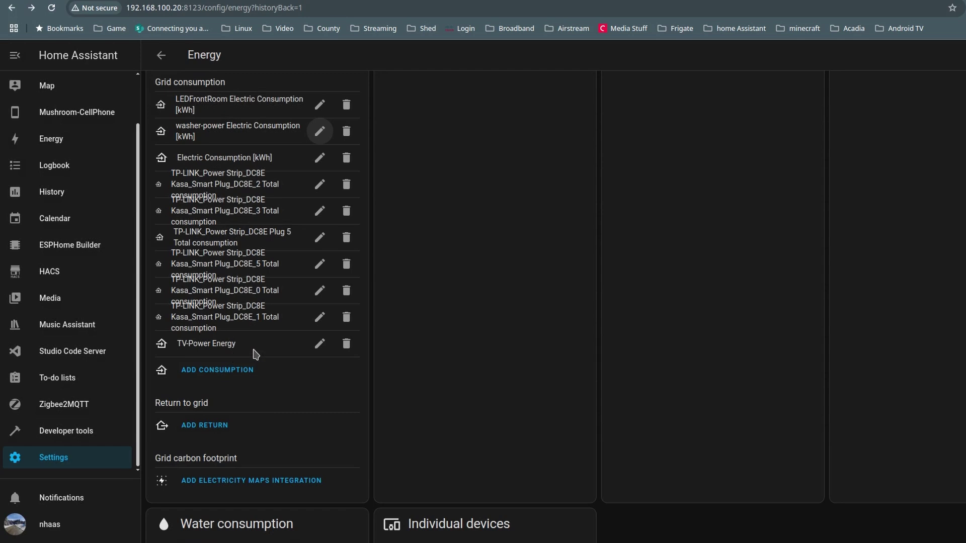
Give TV-Power Energy a static price of 0.72
{"action": "left_click", "coordinate": [320, 343]}
{"action": "left_click", "coordinate": [441, 407]}
{"action": "left_click", "coordinate": [548, 422]}
{"action": "type", "text": "0.72"}
{"action": "left_click", "coordinate": [619, 464]}
Add ServerPower Energy as a consumption source with a 0.72 static price
{"action": "left_click", "coordinate": [229, 371]}
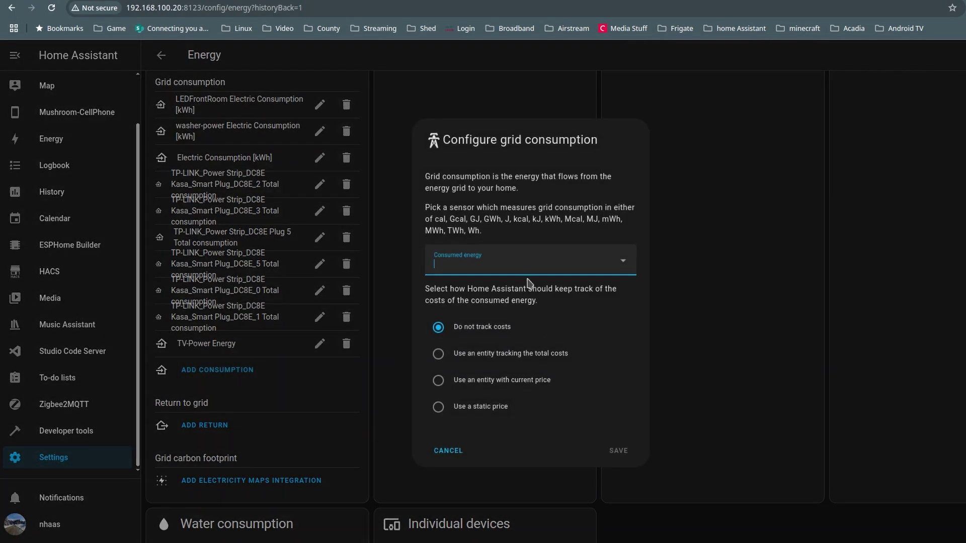
{"action": "left_click", "coordinate": [553, 258]}
{"action": "type", "text": "ser"}
{"action": "left_click", "coordinate": [514, 298]}
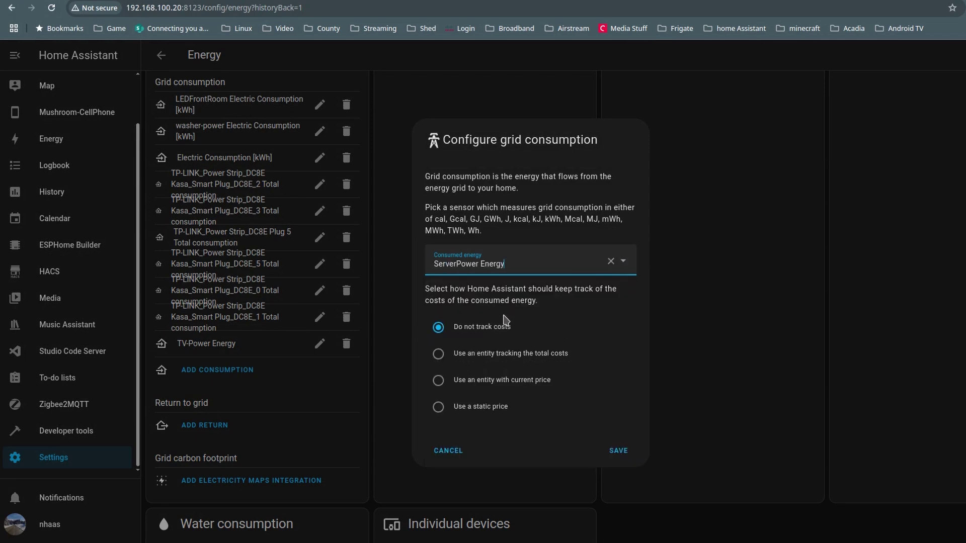
{"action": "left_click", "coordinate": [483, 407]}
{"action": "left_click", "coordinate": [499, 418]}
{"action": "type", "text": "0.72"}
{"action": "left_click", "coordinate": [619, 473]}
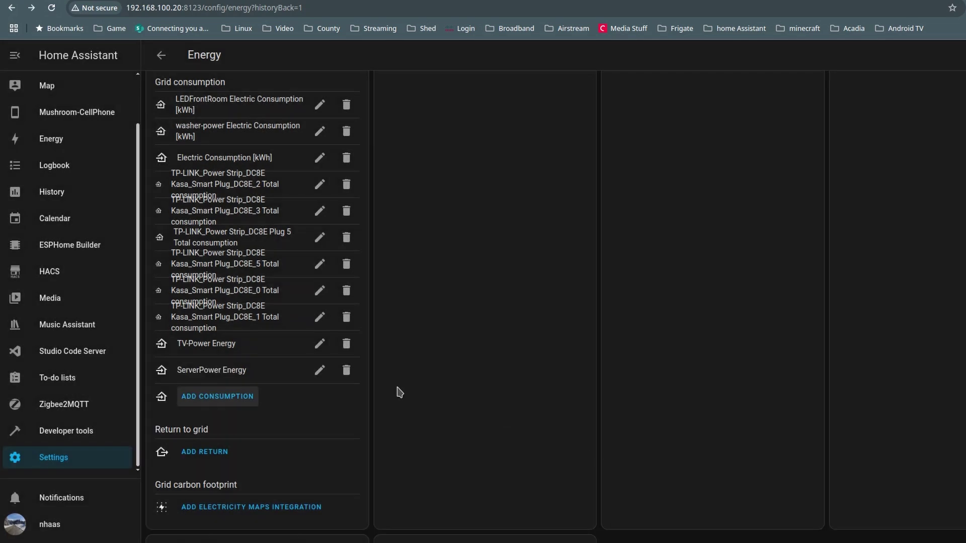
Add Freezer Energy as a consumption source with a 0.72 static price
{"action": "left_click", "coordinate": [205, 401]}
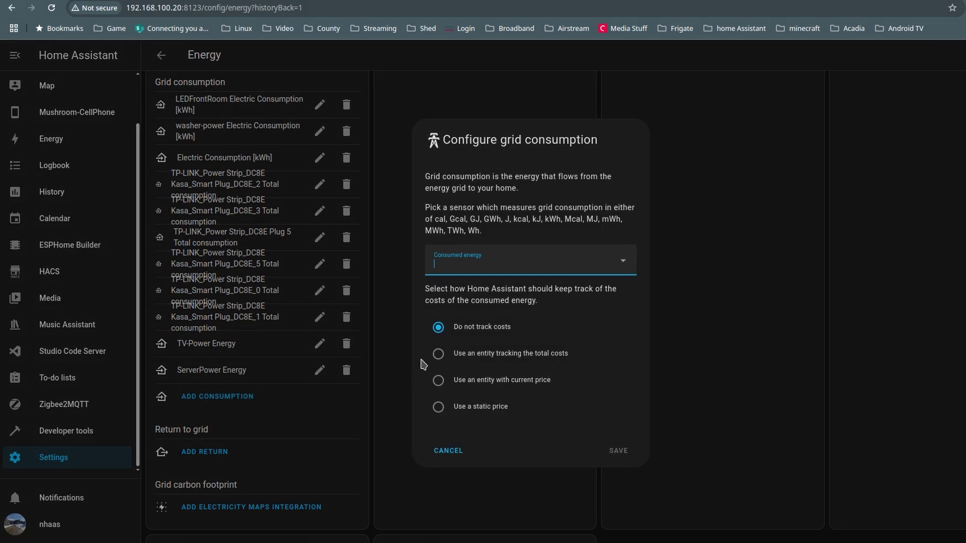
{"action": "type", "text": "fr"}
{"action": "left_click", "coordinate": [515, 303]}
{"action": "left_click", "coordinate": [469, 408]}
{"action": "left_click", "coordinate": [503, 425]}
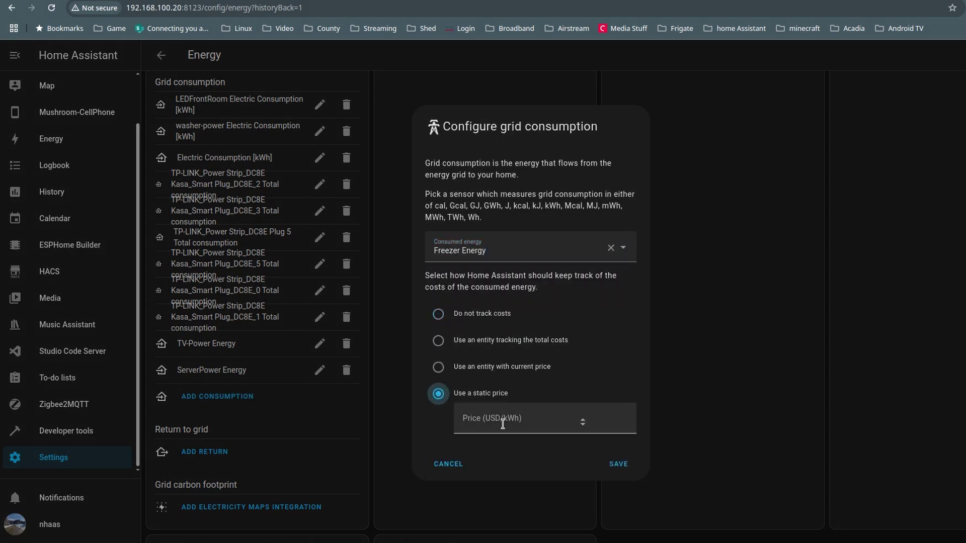
{"action": "type", "text": "0.72"}
{"action": "left_click", "coordinate": [618, 464]}
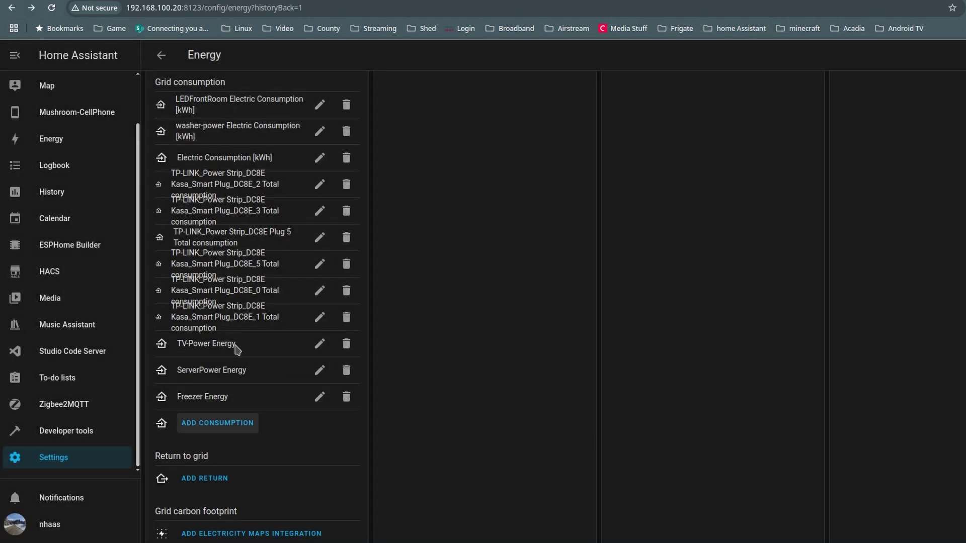
Add DishWasher Energy as a consumption source with a 0.32 static price
{"action": "left_click", "coordinate": [221, 425]}
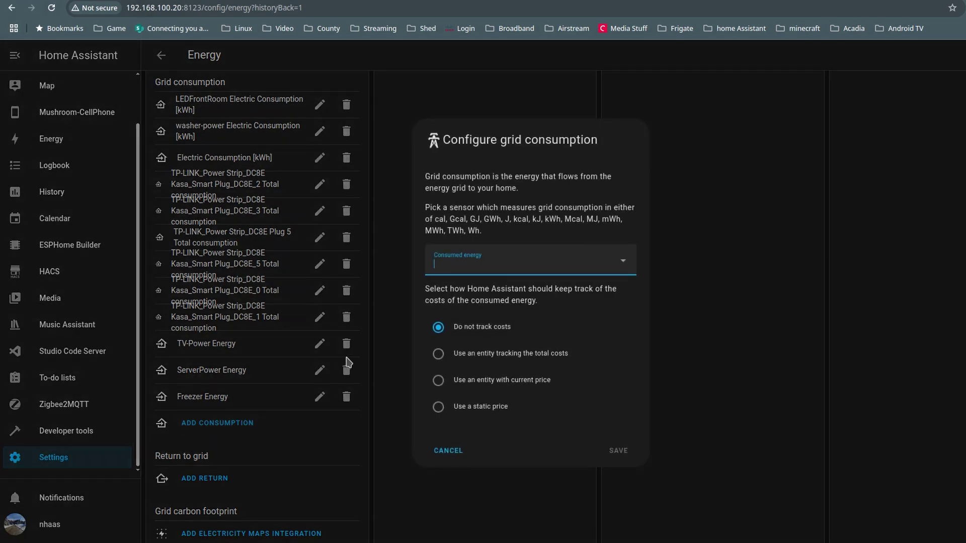
{"action": "type", "text": "dish"}
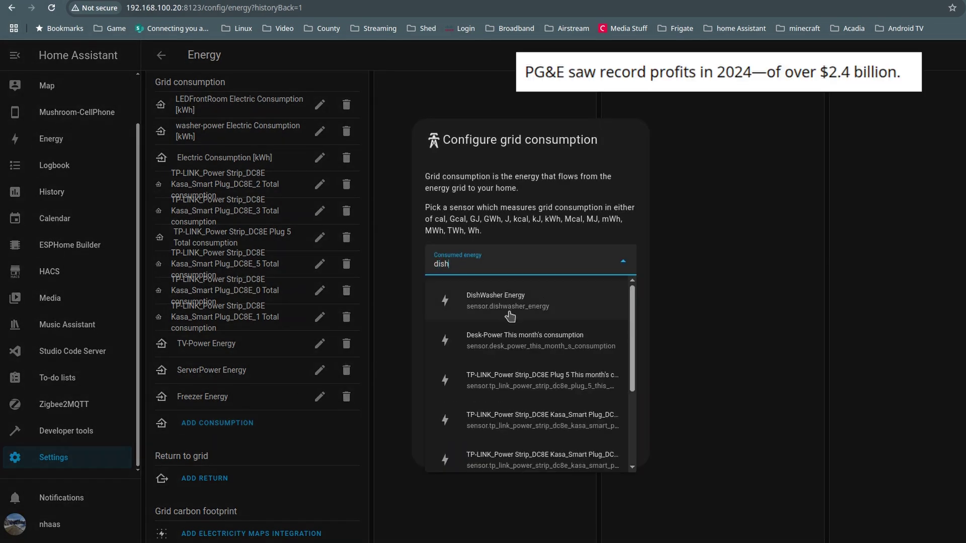
{"action": "left_click", "coordinate": [511, 307]}
{"action": "left_click", "coordinate": [486, 407]}
{"action": "left_click", "coordinate": [521, 418]}
{"action": "type", "text": "0.32"}
{"action": "left_click", "coordinate": [622, 464]}
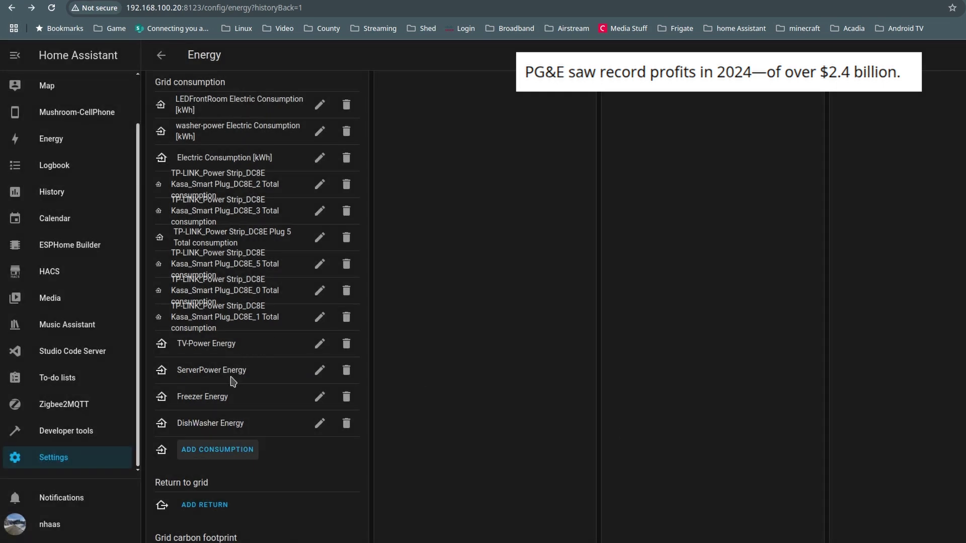
Scroll through the energy page to review the newly added consumption devices
{"action": "scroll", "coordinate": [305, 405], "scroll_direction": "down", "scroll_amount": 5}
{"action": "scroll", "coordinate": [305, 406], "scroll_direction": "down", "scroll_amount": 4}
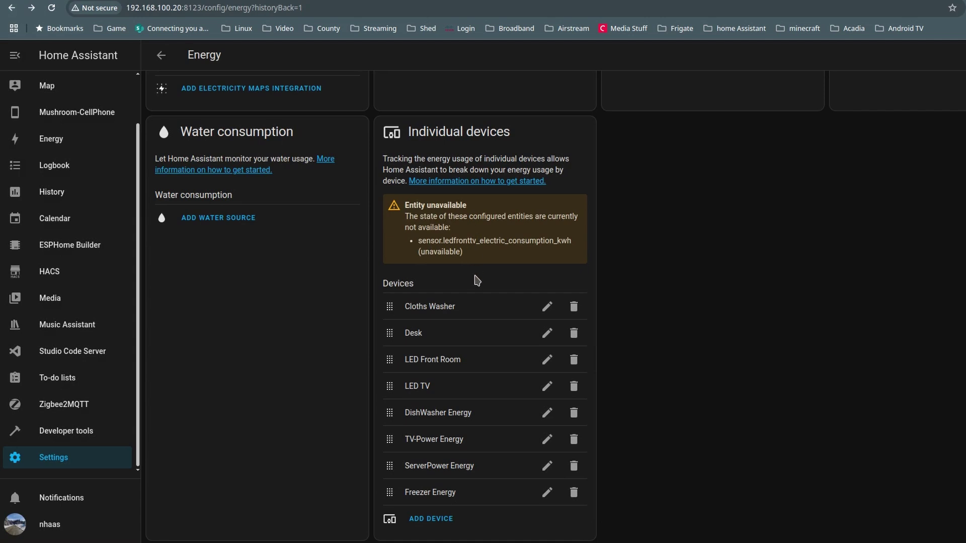
{"action": "scroll", "coordinate": [477, 280], "scroll_direction": "up", "scroll_amount": 7}
{"action": "scroll", "coordinate": [477, 280], "scroll_direction": "down", "scroll_amount": 8}
{"action": "scroll", "coordinate": [470, 221], "scroll_direction": "up", "scroll_amount": 8}
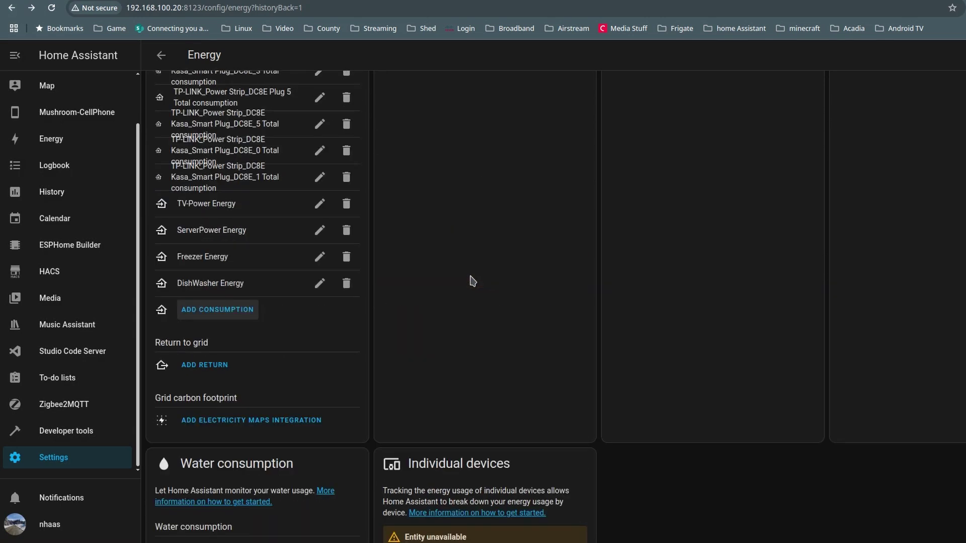
{"action": "scroll", "coordinate": [473, 280], "scroll_direction": "up", "scroll_amount": 7}
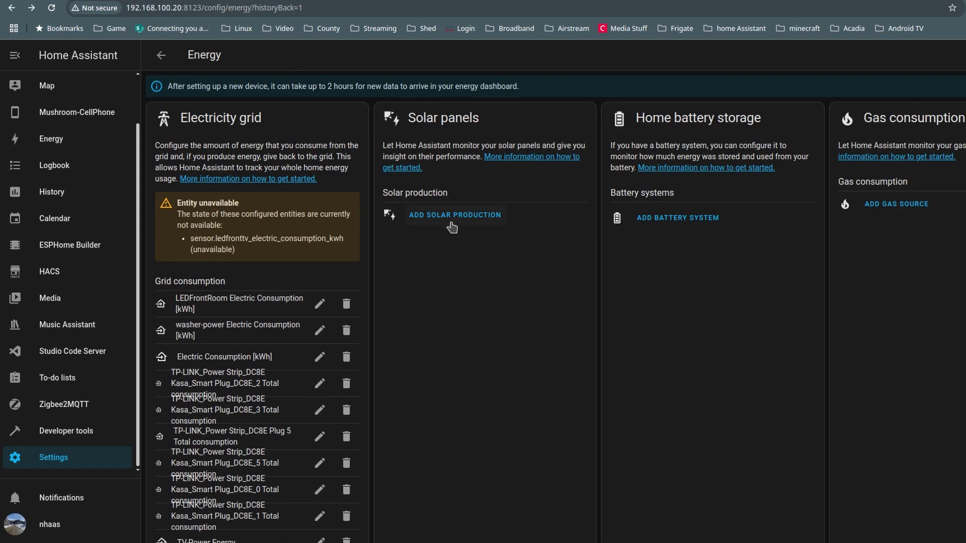
{"action": "scroll", "coordinate": [437, 297], "scroll_direction": "down", "scroll_amount": 5}
{"action": "scroll", "coordinate": [437, 297], "scroll_direction": "down", "scroll_amount": 6}
{"action": "scroll", "coordinate": [452, 280], "scroll_direction": "up", "scroll_amount": 12}
{"action": "left_click", "coordinate": [165, 62]}
{"action": "scroll", "coordinate": [304, 217], "scroll_direction": "down", "scroll_amount": 8}
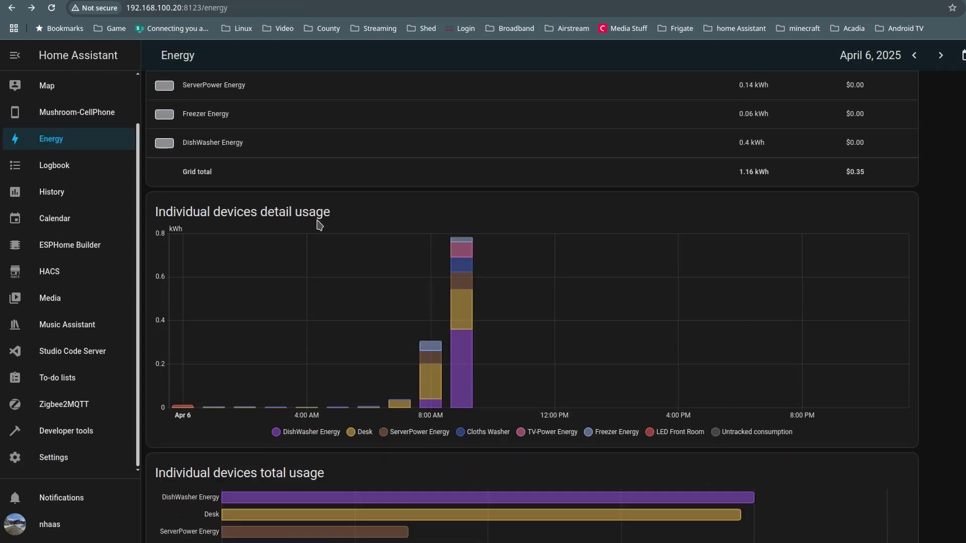
{"action": "scroll", "coordinate": [550, 364], "scroll_direction": "down", "scroll_amount": 1}
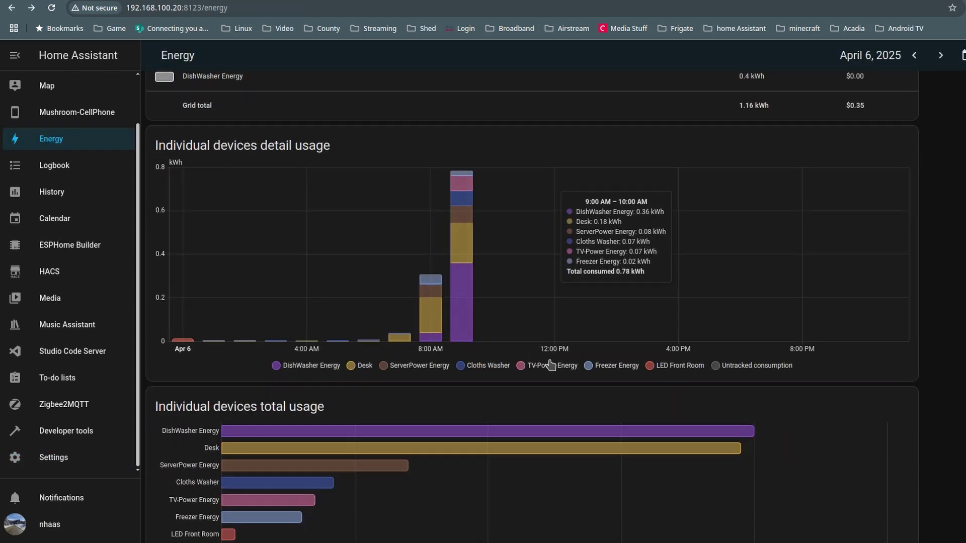
{"action": "scroll", "coordinate": [551, 364], "scroll_direction": "down", "scroll_amount": 1}
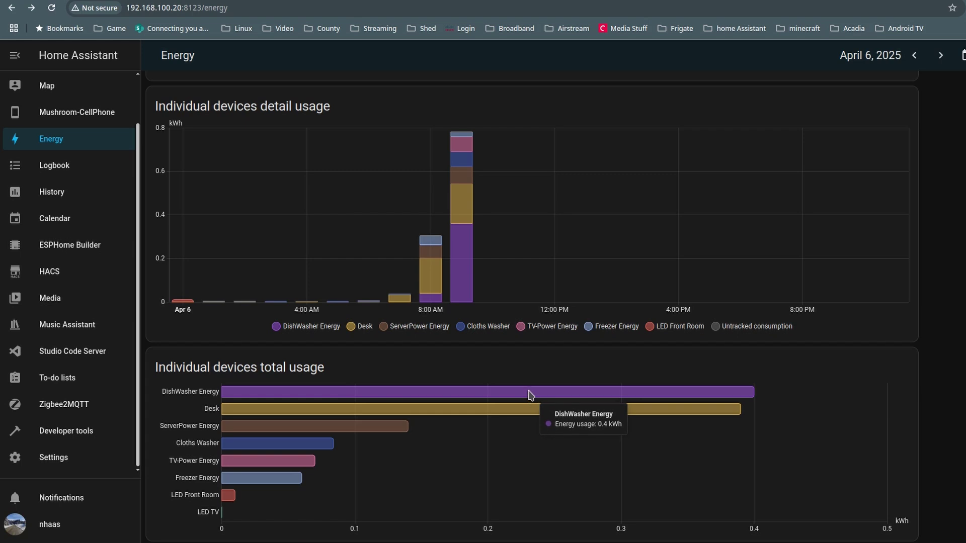
{"action": "scroll", "coordinate": [872, 370], "scroll_direction": "up", "scroll_amount": 2}
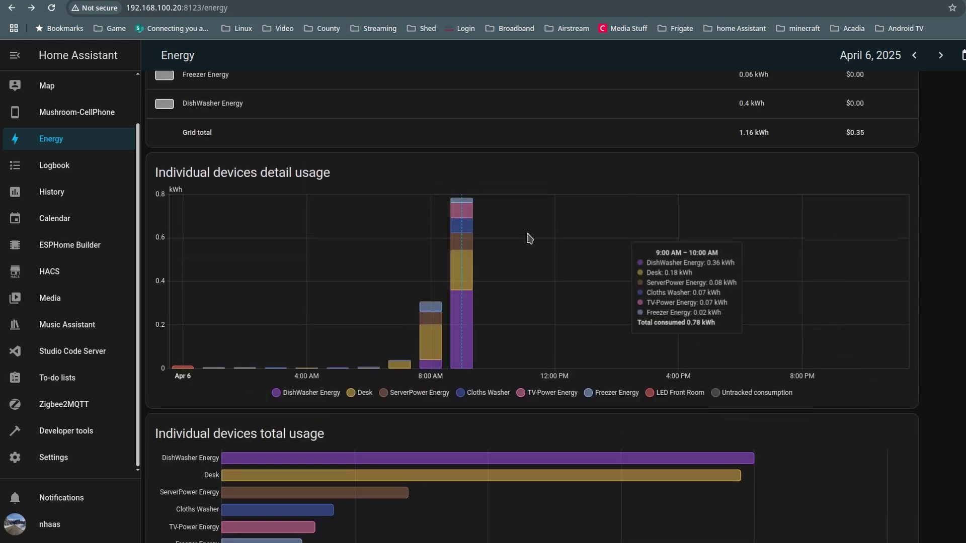
{"action": "mouse_move", "coordinate": [457, 204]}
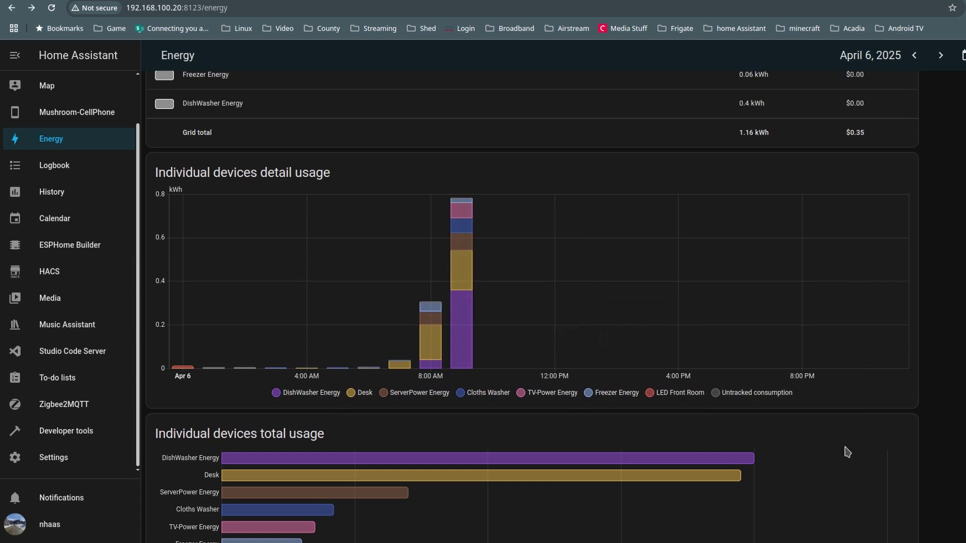
{"action": "scroll", "coordinate": [845, 453], "scroll_direction": "down", "scroll_amount": 2}
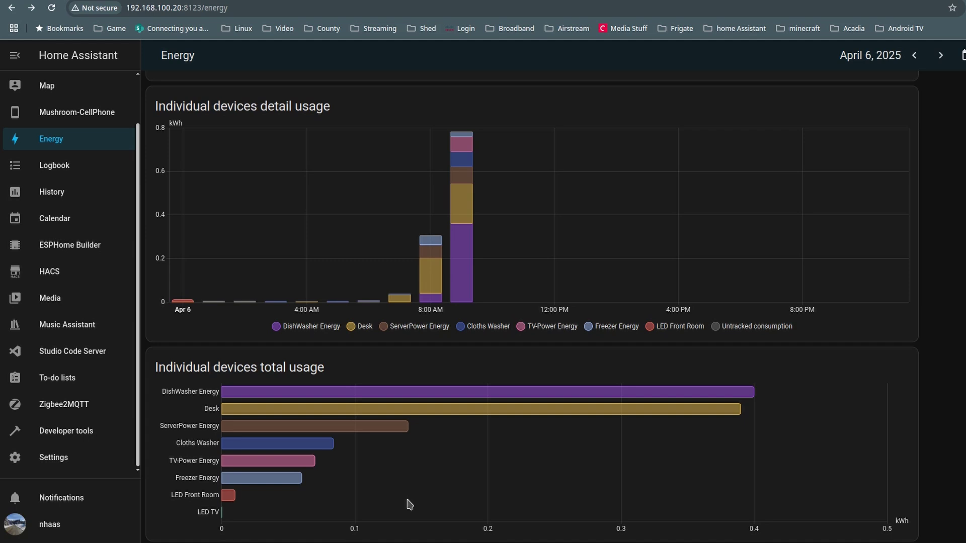
{"action": "scroll", "coordinate": [409, 505], "scroll_direction": "up", "scroll_amount": 9}
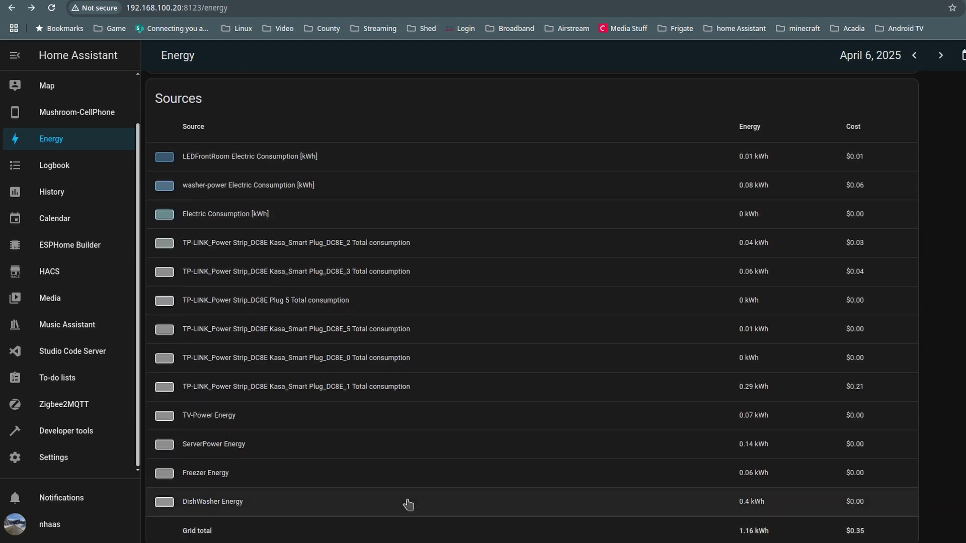
{"action": "scroll", "coordinate": [409, 504], "scroll_direction": "up", "scroll_amount": 5}
{"action": "scroll", "coordinate": [408, 504], "scroll_direction": "down", "scroll_amount": 5}
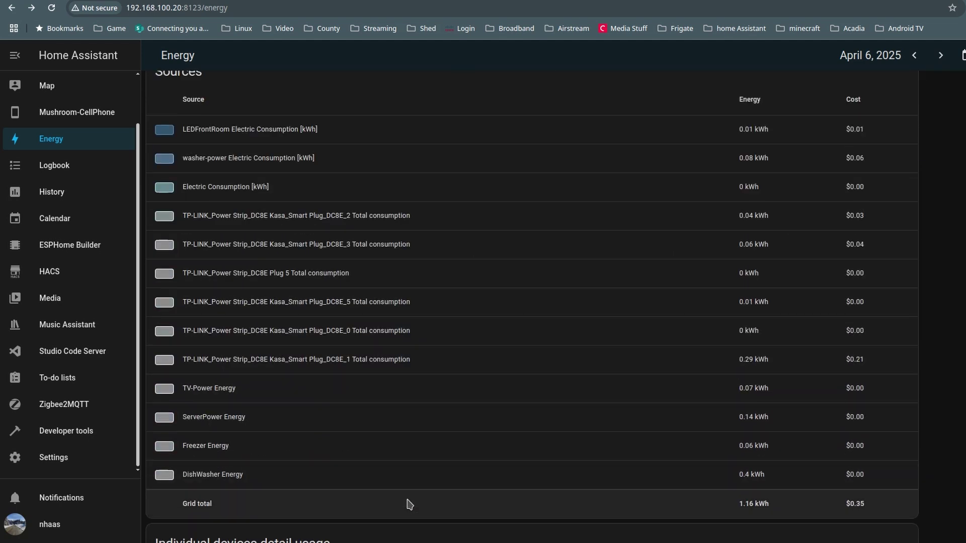
{"action": "scroll", "coordinate": [409, 505], "scroll_direction": "down", "scroll_amount": 1}
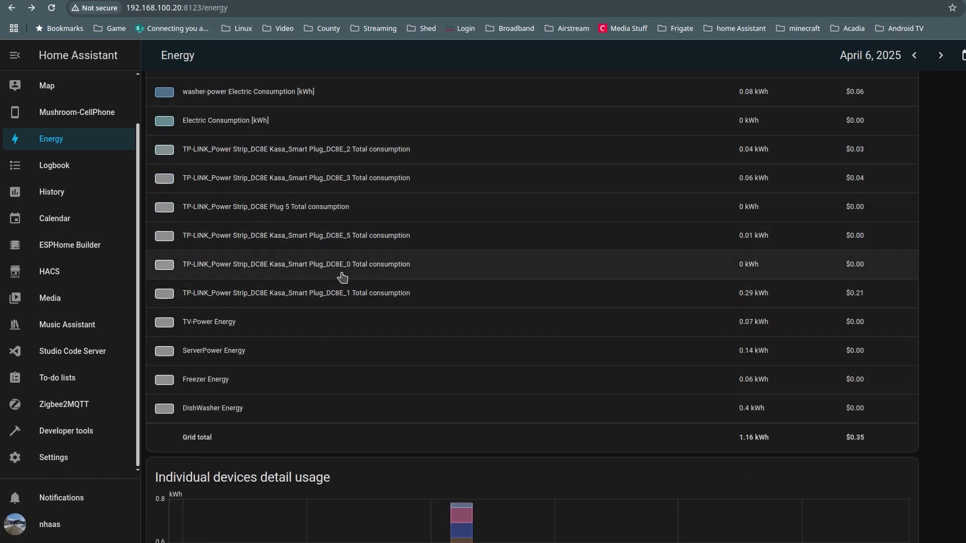
{"action": "scroll", "coordinate": [510, 364], "scroll_direction": "down", "scroll_amount": 6}
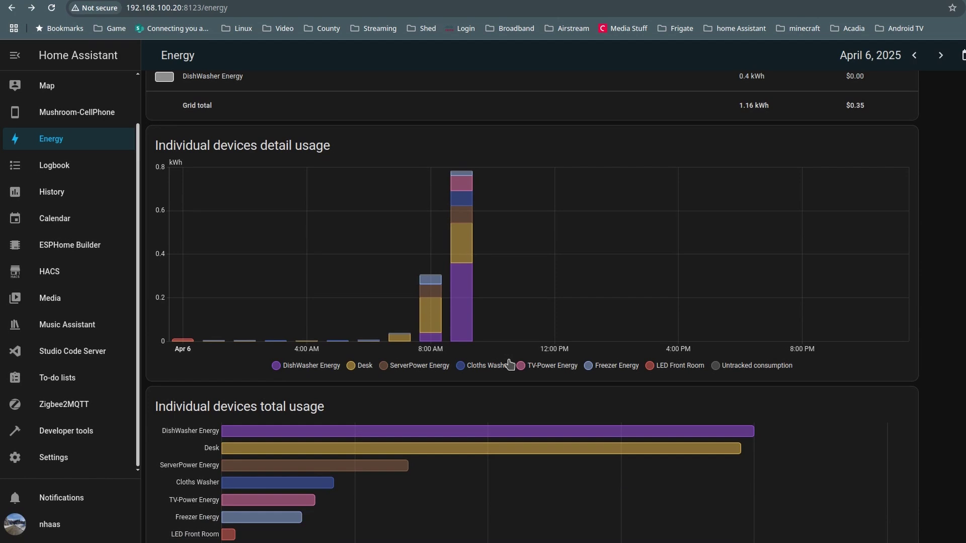
{"action": "mouse_move", "coordinate": [458, 243]}
{"action": "mouse_move", "coordinate": [442, 305]}
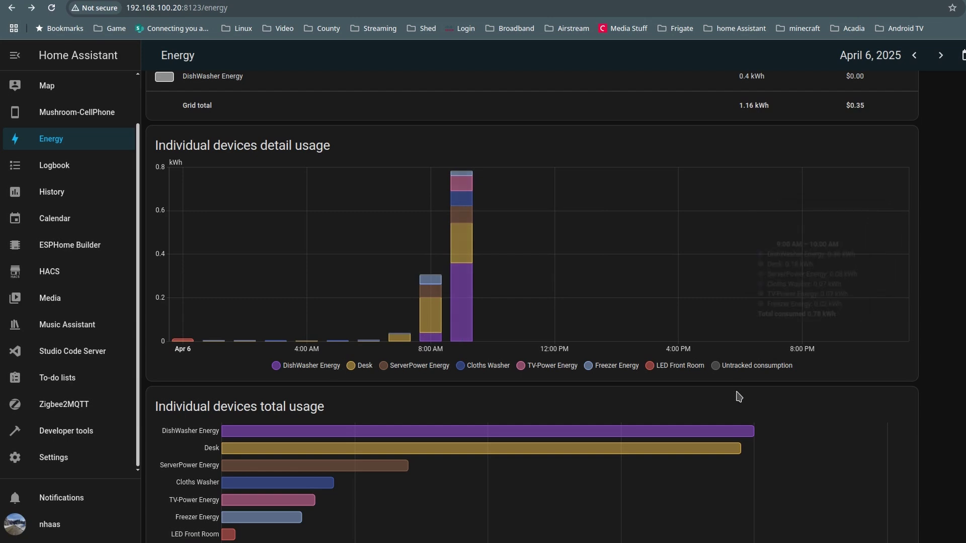
{"action": "mouse_move", "coordinate": [690, 449]}
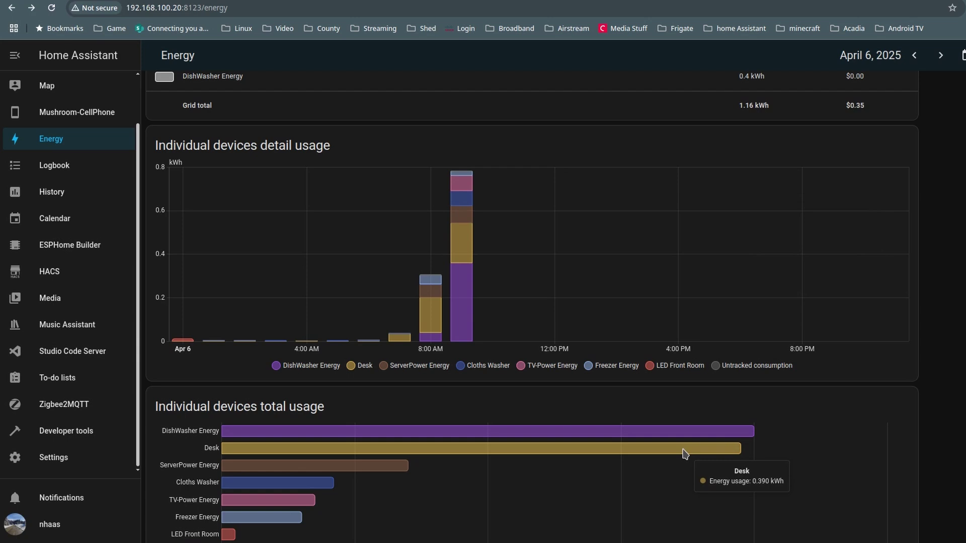
{"action": "scroll", "coordinate": [685, 454], "scroll_direction": "down", "scroll_amount": 1}
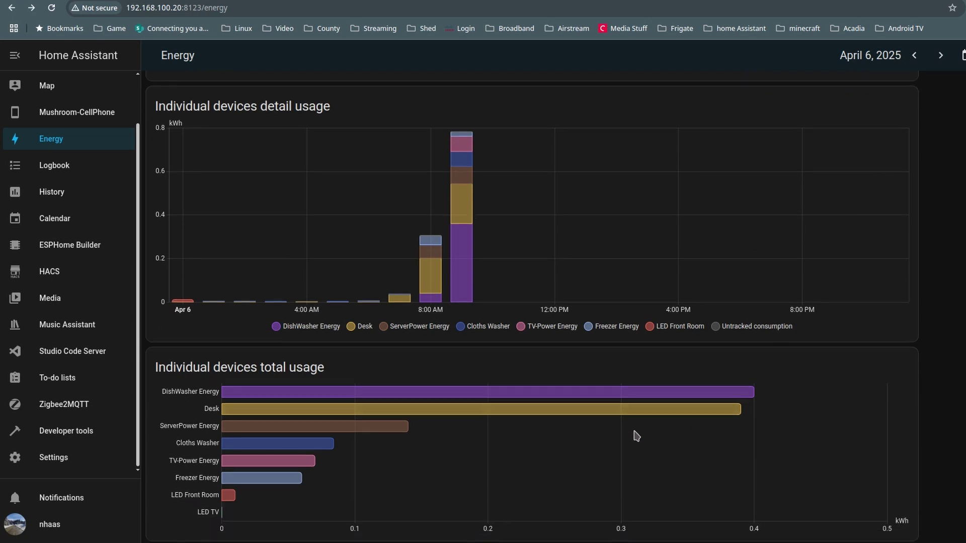
Check the TV-Power plug's firmware update progress in the Zigbee2MQTT OTA list
{"action": "mouse_move", "coordinate": [297, 431]}
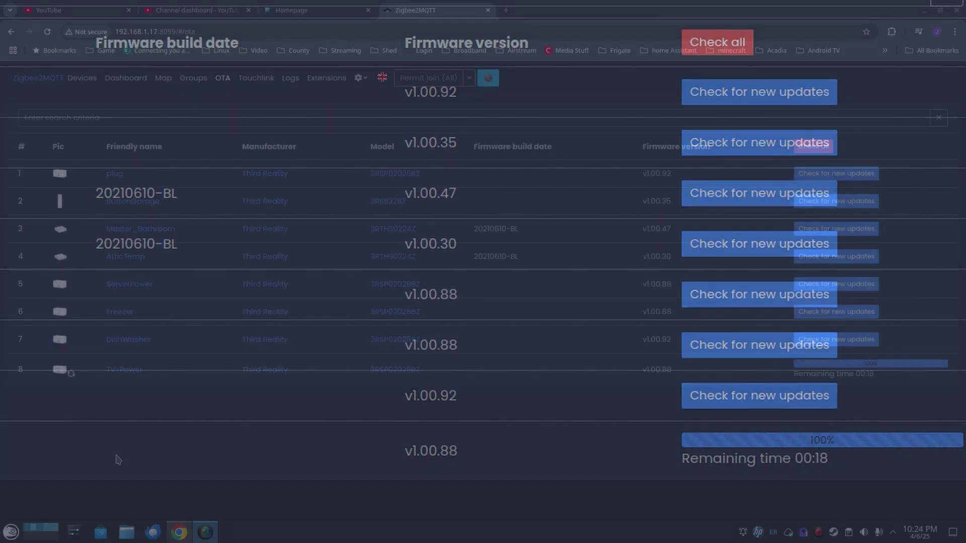
{"action": "left_click", "coordinate": [304, 13]}
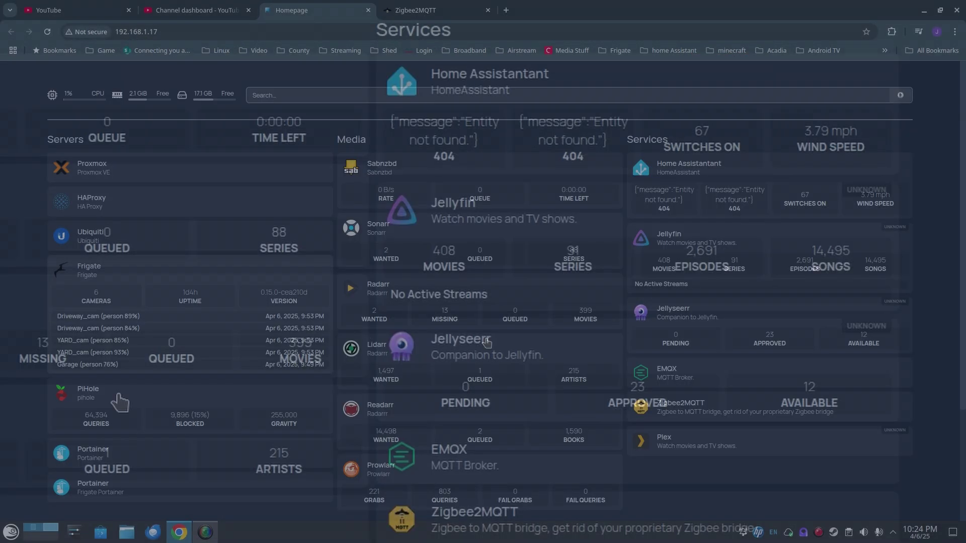
{"action": "left_click", "coordinate": [689, 166]}
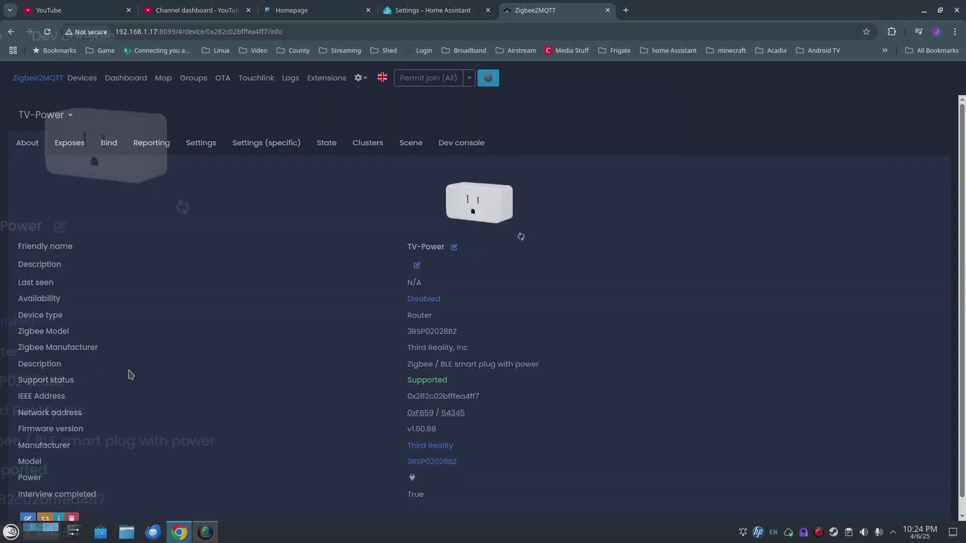
{"action": "left_click", "coordinate": [76, 145]}
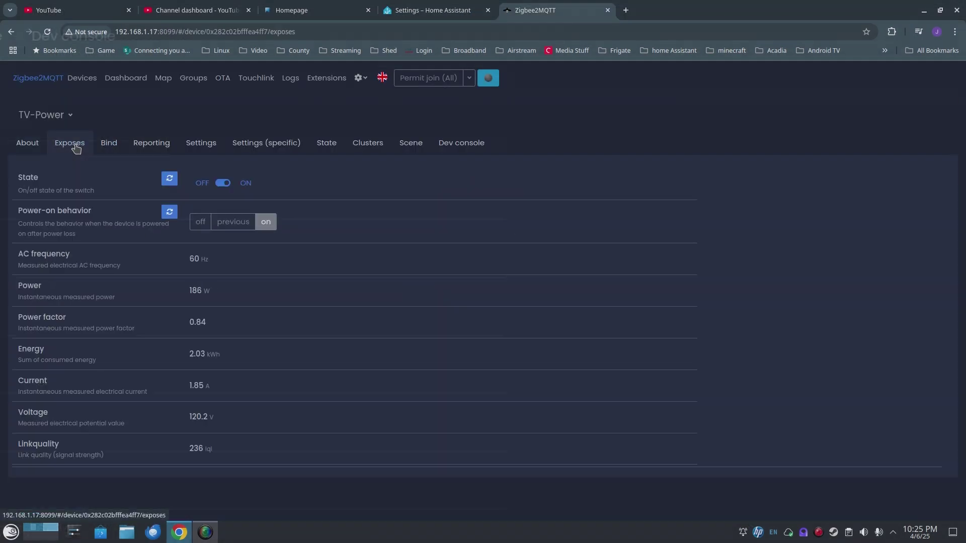
{"action": "left_click", "coordinate": [44, 146]}
{"action": "left_click", "coordinate": [223, 78]}
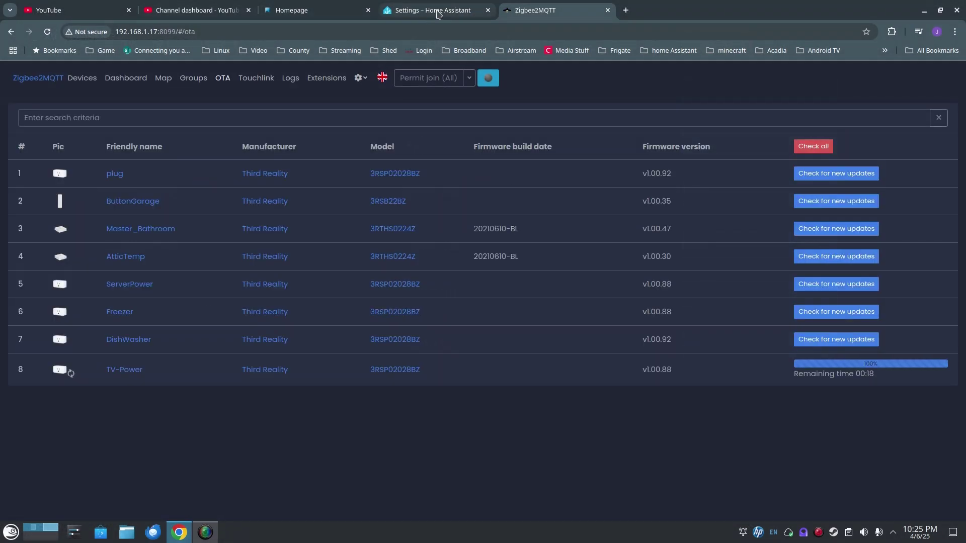
Glance at Home Assistant's settings tab, then come back to the Zigbee2MQTT OTA list
{"action": "left_click", "coordinate": [436, 11]}
{"action": "scroll", "coordinate": [568, 312], "scroll_direction": "down", "scroll_amount": 1}
{"action": "scroll", "coordinate": [569, 312], "scroll_direction": "up", "scroll_amount": 1}
{"action": "left_click", "coordinate": [560, 11]}
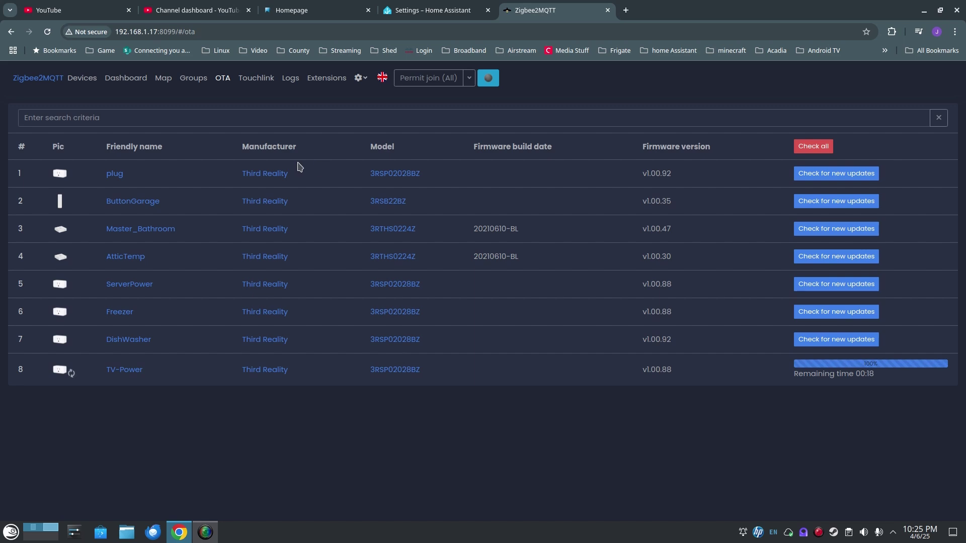
Load the Zigbee network map and drag the TV-Power node to the left
{"action": "left_click", "coordinate": [82, 78]}
{"action": "left_click", "coordinate": [163, 78]}
{"action": "left_click", "coordinate": [483, 308]}
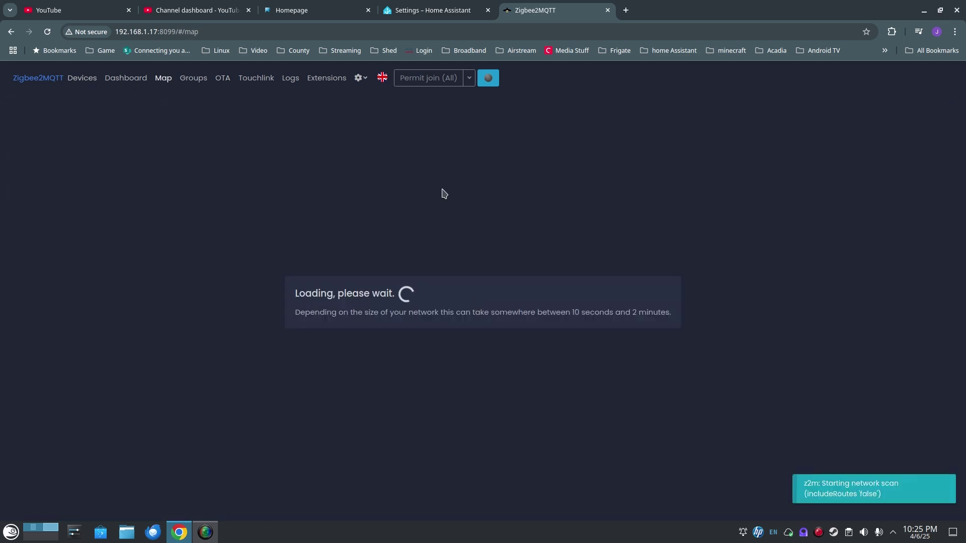
{"action": "left_click", "coordinate": [432, 10]}
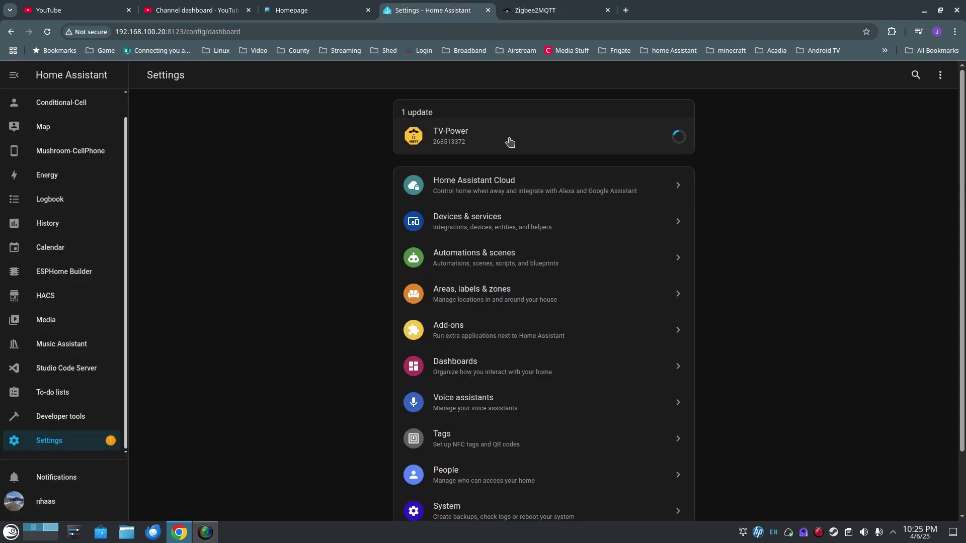
{"action": "left_click", "coordinate": [536, 11]}
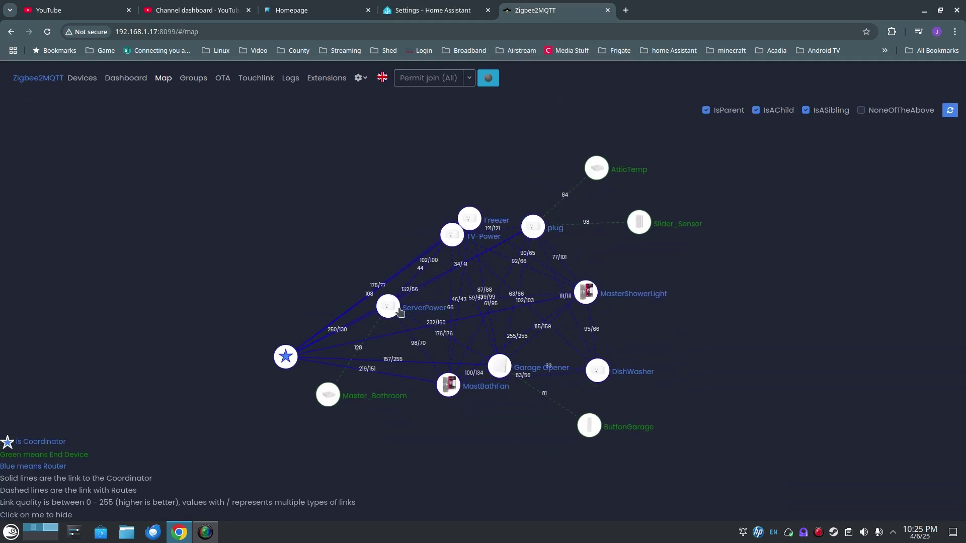
{"action": "left_click_drag", "start_coordinate": [426, 241], "coordinate": [162, 226]}
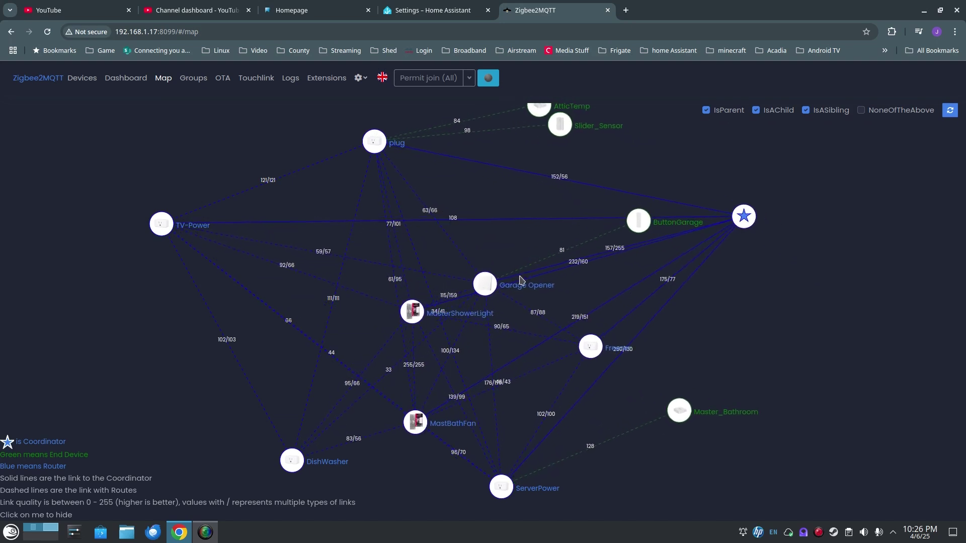
Check Home Assistant's notifications, then close its settings tab
{"action": "left_click", "coordinate": [224, 79]}
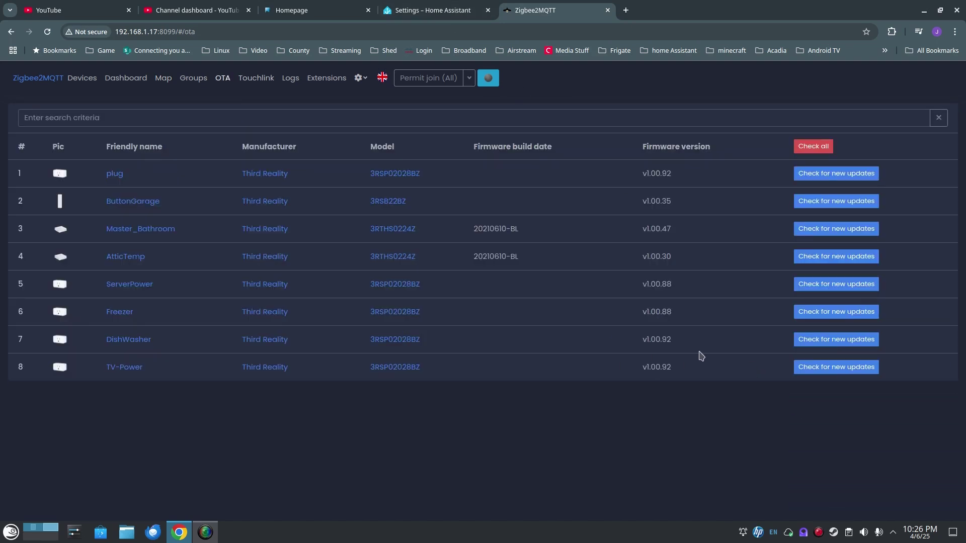
{"action": "left_click", "coordinate": [432, 10]}
{"action": "left_click", "coordinate": [56, 479]}
{"action": "left_click", "coordinate": [232, 75]}
{"action": "left_click", "coordinate": [488, 10]}
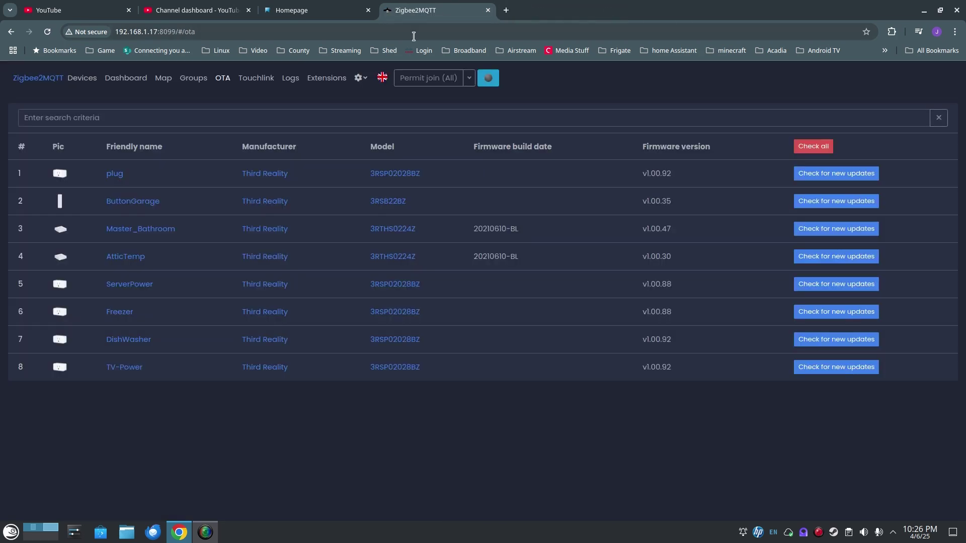
Check for and start the Freezer plug's firmware update in OTA
{"action": "left_click", "coordinate": [838, 312]}
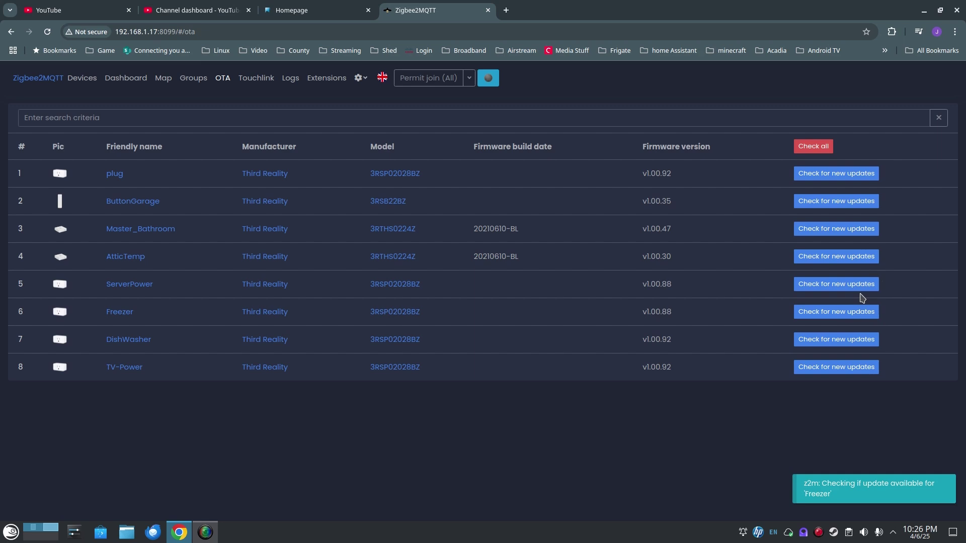
{"action": "left_click", "coordinate": [835, 312]}
{"action": "left_click", "coordinate": [609, 156]}
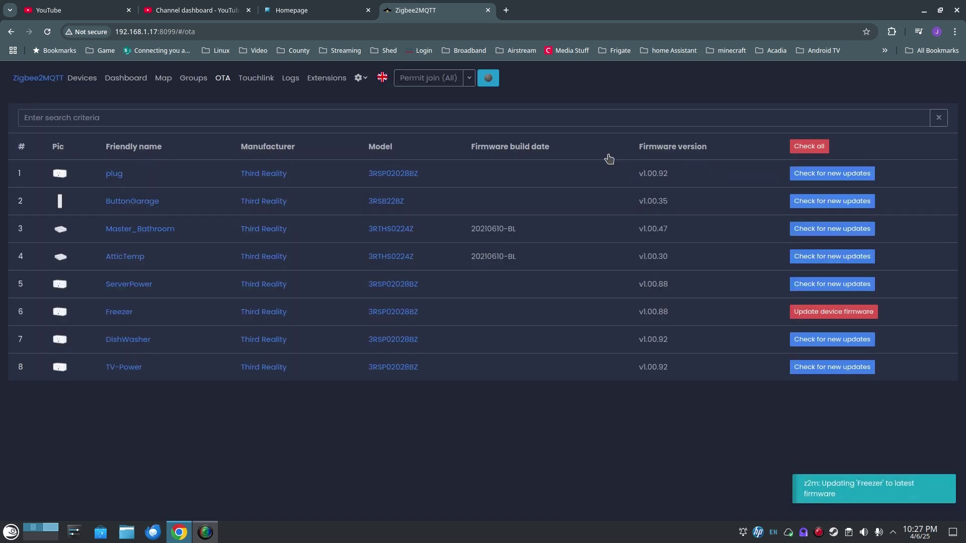